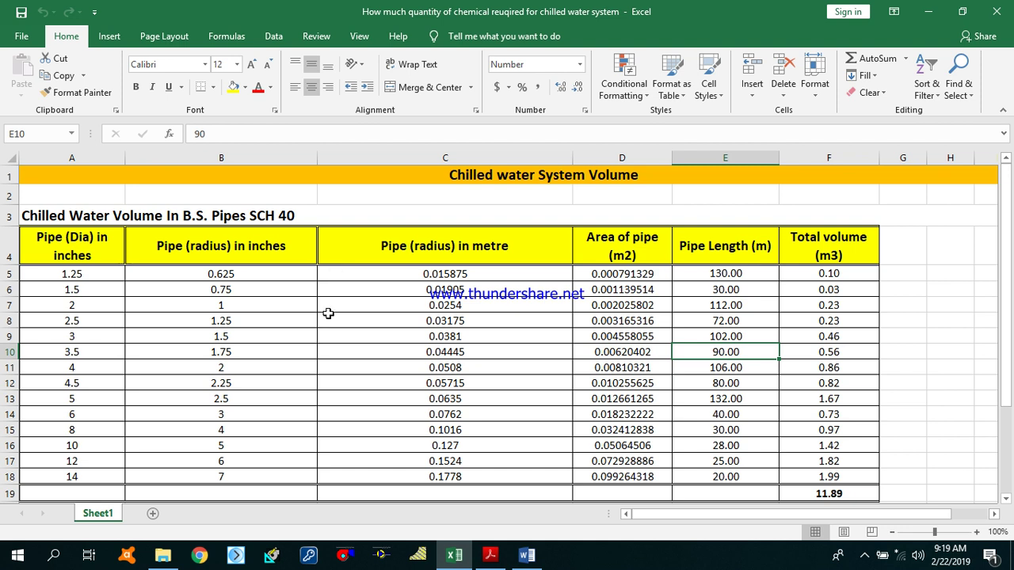
# - Switch to the chiller yard drawing in Adobe Acrobat Reader and examine the chemical dosing pot and its connections near the by-pass line
pyautogui.click(246, 274)
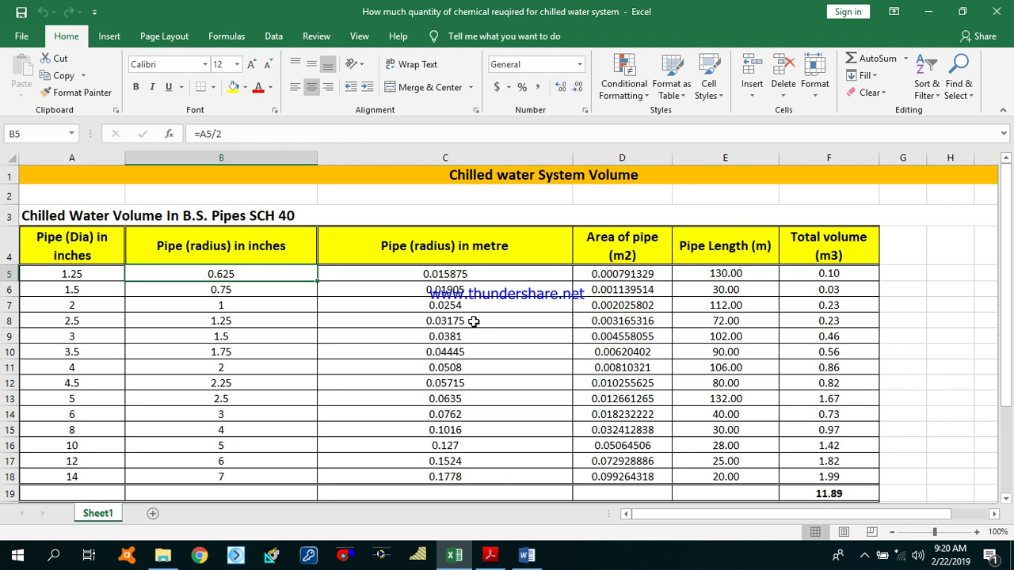
pyautogui.click(489, 554)
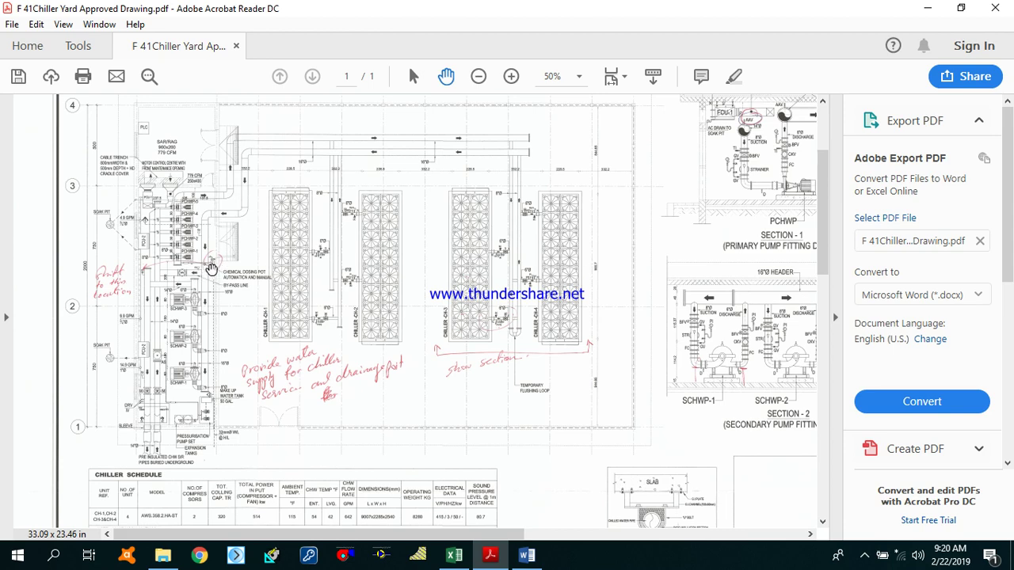
pyautogui.scroll(3, 211, 270)
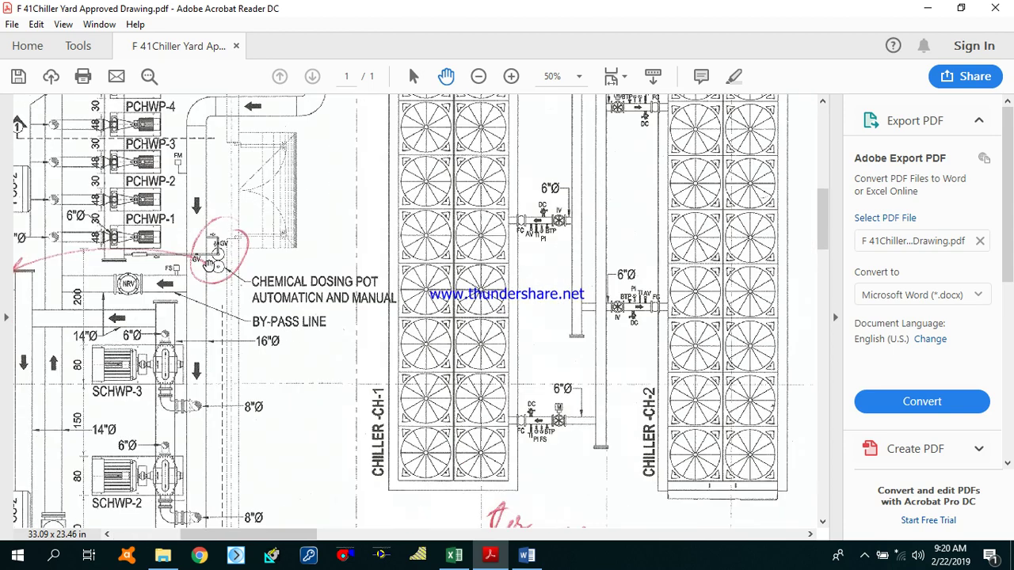
pyautogui.scroll(5, 210, 265)
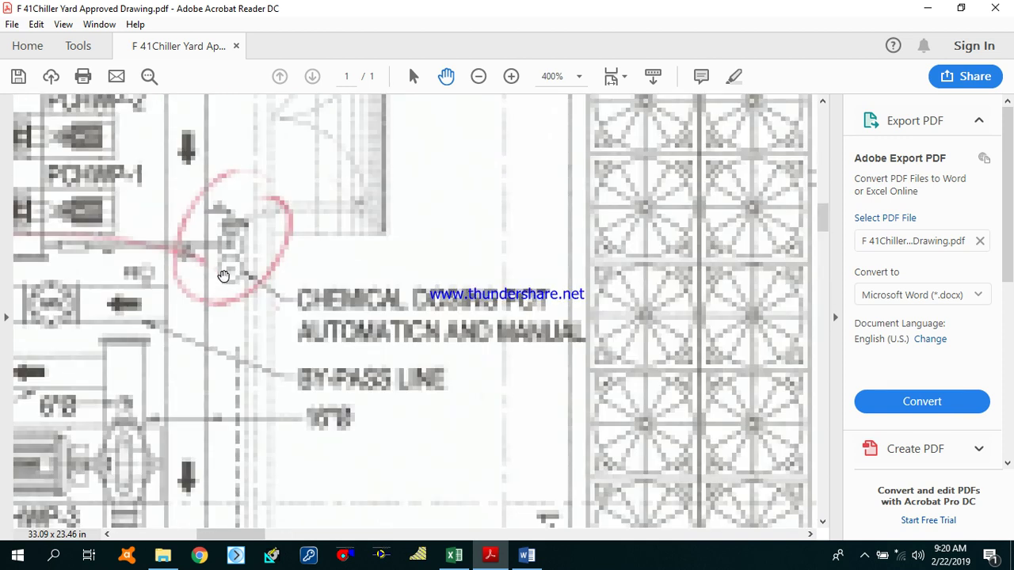
pyautogui.scroll(-3, 224, 275)
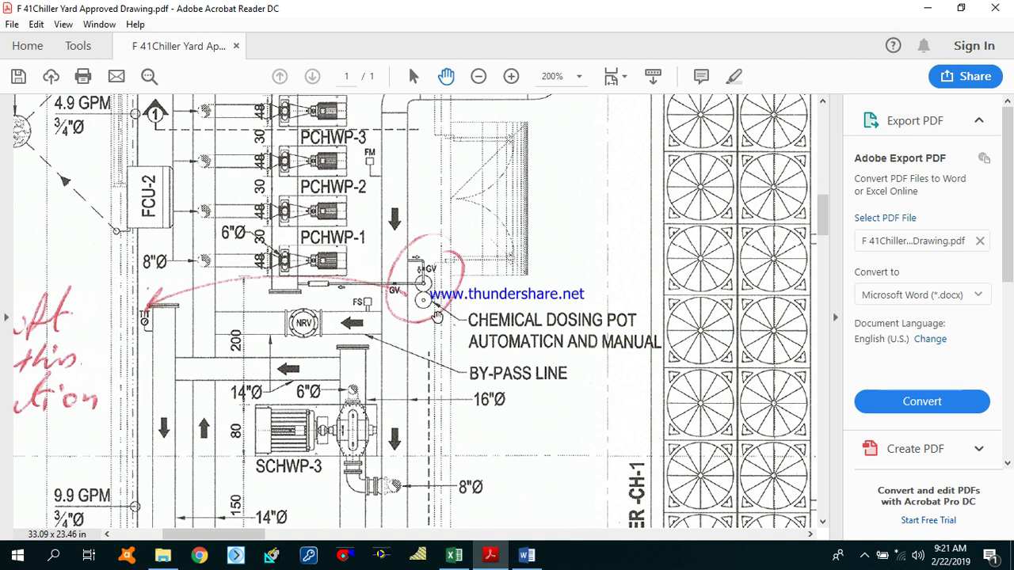
pyautogui.moveTo(398, 295)
pyautogui.mouseDown()
pyautogui.moveTo(442, 380)
pyautogui.moveTo(432, 345)
pyautogui.moveTo(421, 343)
pyautogui.mouseUp()
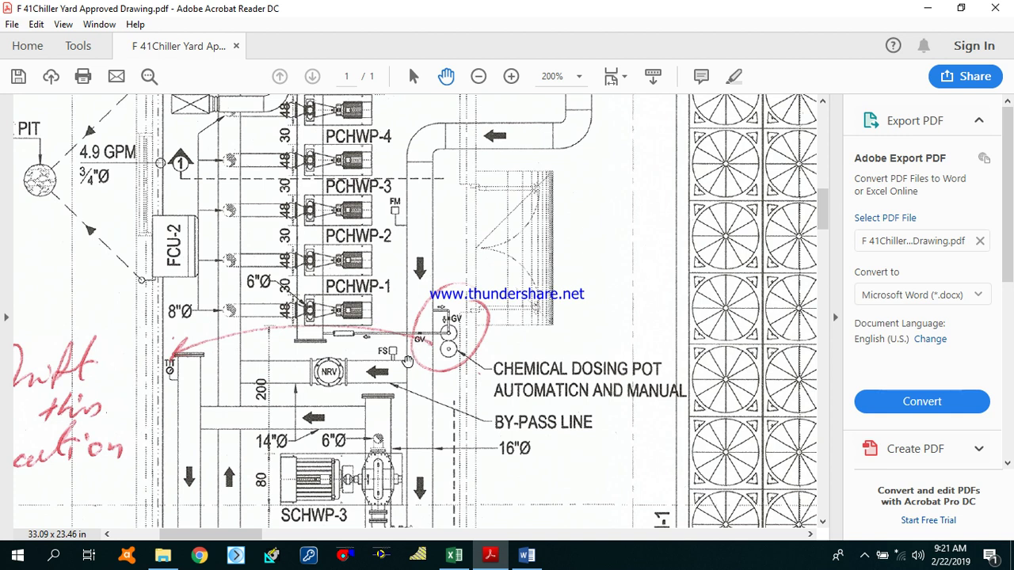
pyautogui.moveTo(389, 378)
pyautogui.mouseDown()
pyautogui.moveTo(439, 364)
pyautogui.moveTo(428, 341)
pyautogui.mouseUp()
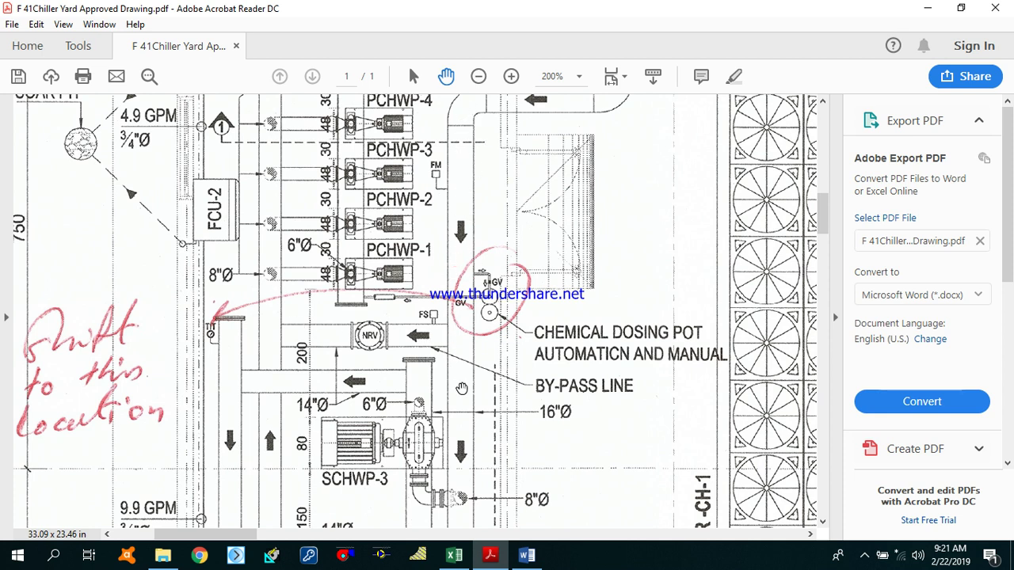
pyautogui.moveTo(464, 232)
pyautogui.mouseDown()
pyautogui.moveTo(348, 330)
pyautogui.moveTo(324, 369)
pyautogui.moveTo(416, 166)
pyautogui.mouseUp()
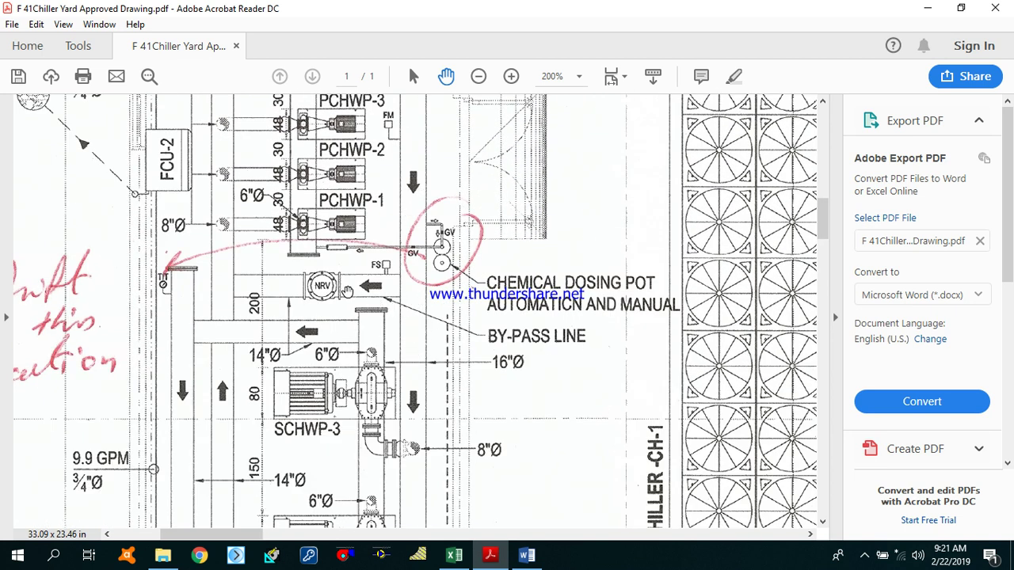
pyautogui.moveTo(265, 287)
pyautogui.mouseDown()
pyautogui.moveTo(294, 289)
pyautogui.moveTo(312, 182)
pyautogui.mouseUp()
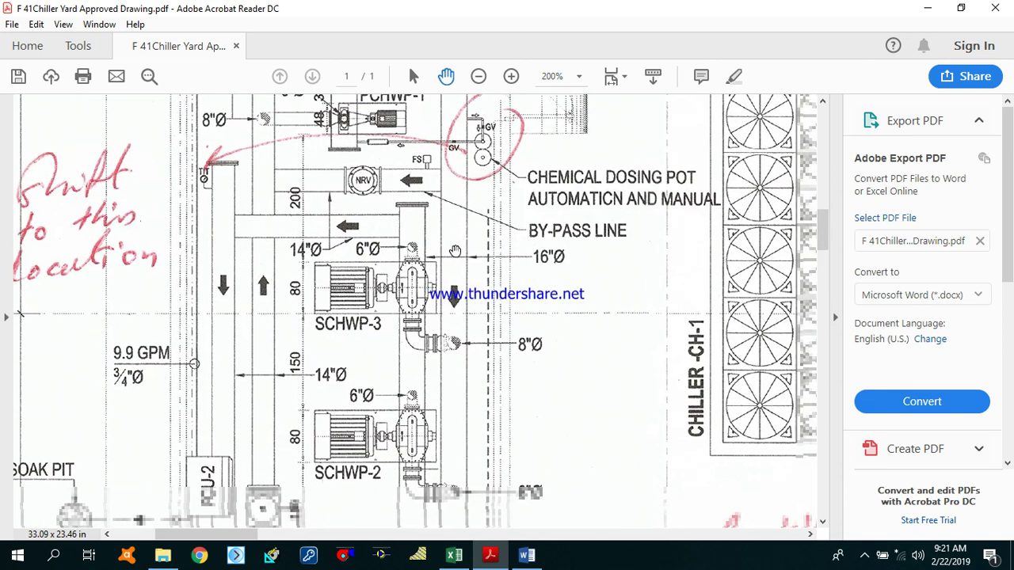
# - Examine the secondary chilled water pumps and follow the supply and return pipes down to the underground sleeve
pyautogui.moveTo(453, 314); pyautogui.dragTo(457, 252)
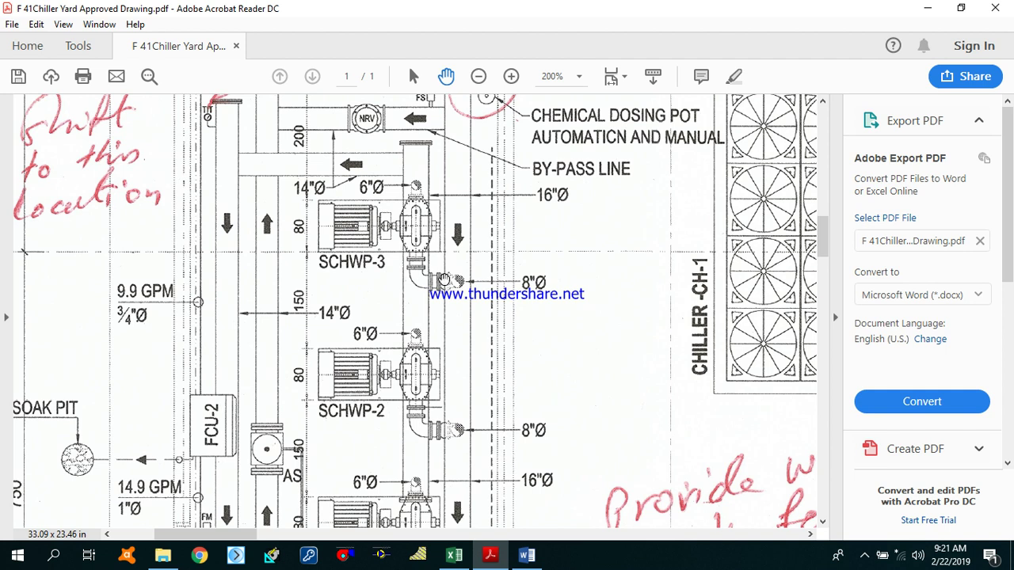
pyautogui.moveTo(414, 372); pyautogui.dragTo(408, 276)
pyautogui.moveTo(409, 240); pyautogui.dragTo(524, 387)
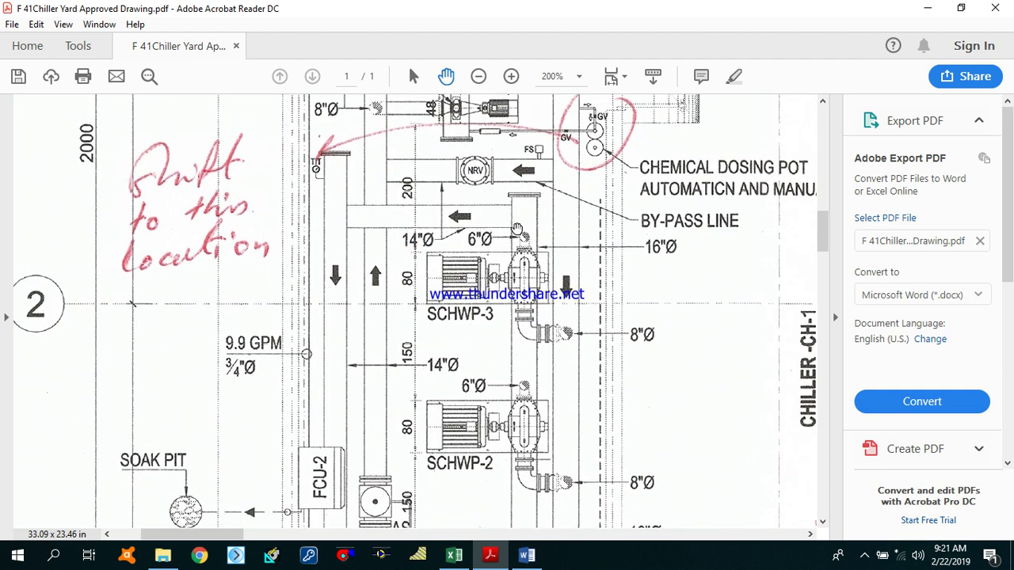
pyautogui.scroll(-3, 332, 217)
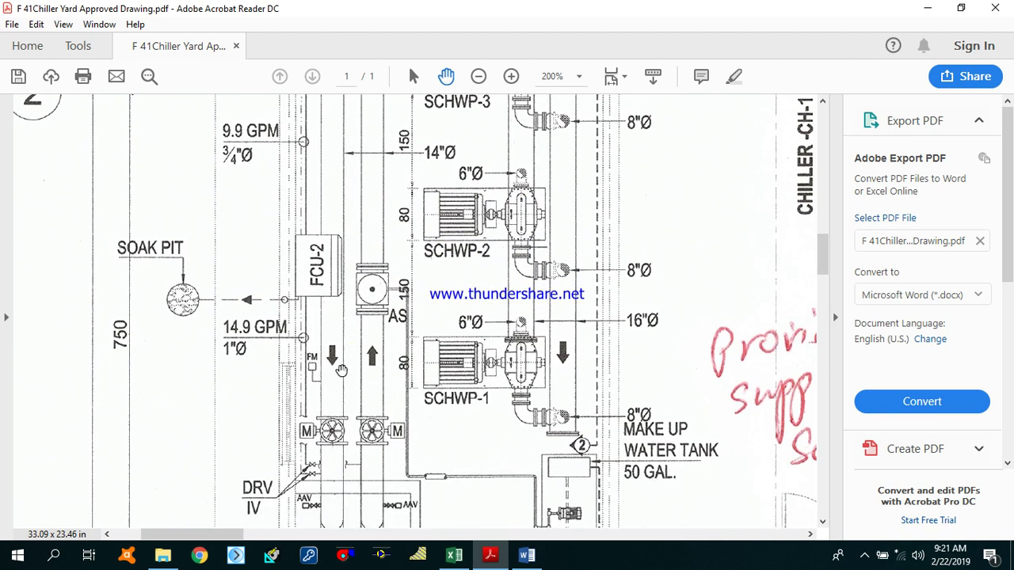
pyautogui.scroll(-3, 337, 341)
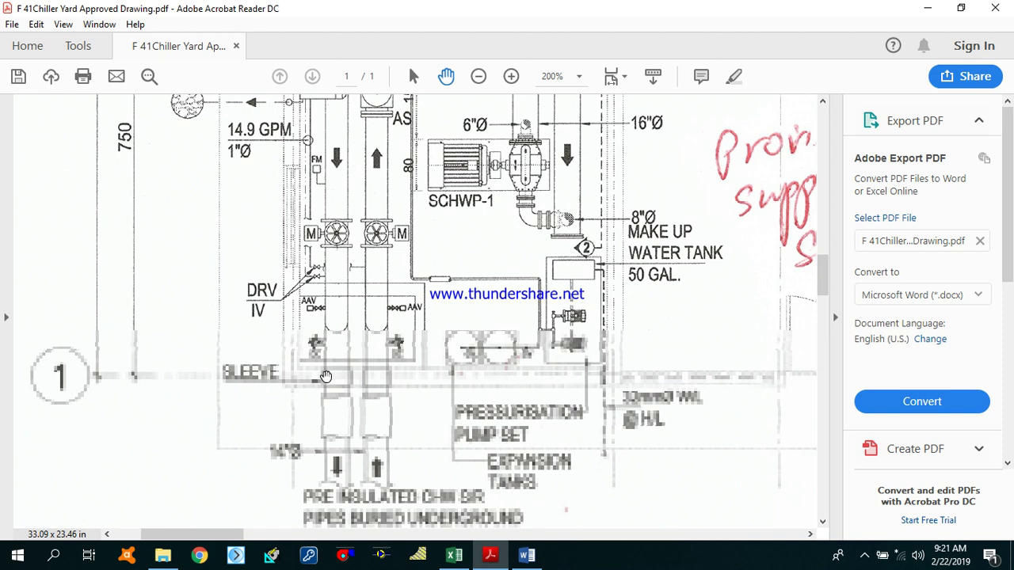
pyautogui.scroll(2, 378, 261)
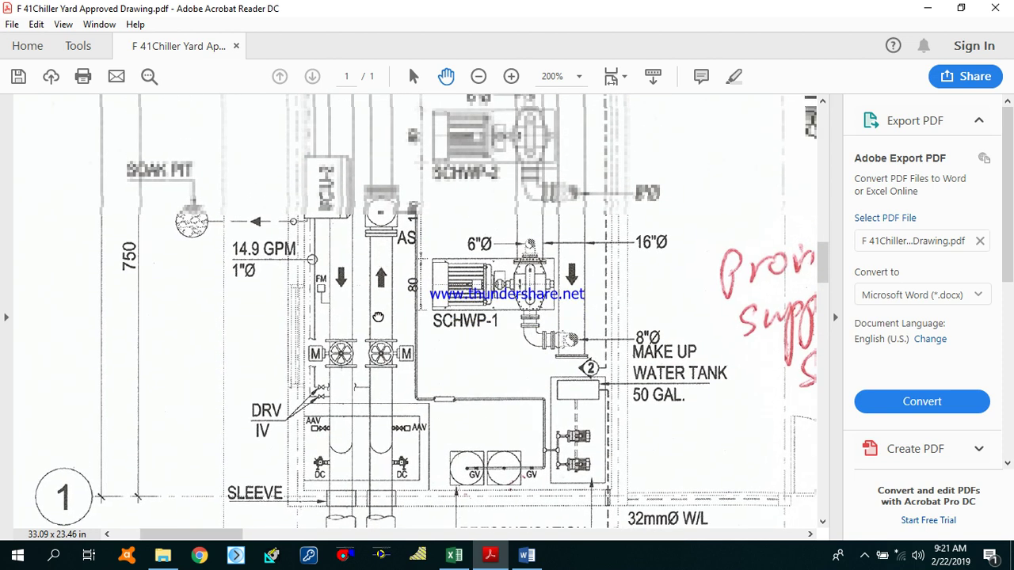
pyautogui.scroll(-1, 369, 331)
pyautogui.scroll(1, 372, 218)
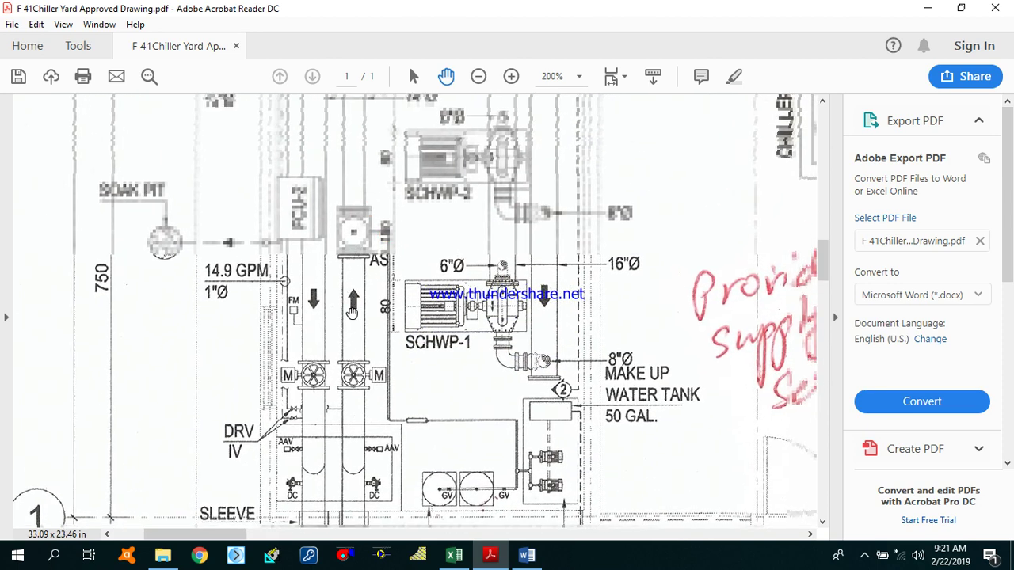
# - Trace the return line up past the primary pumps to the chillers, and back to the chemical dosing pot
pyautogui.moveTo(352, 209); pyautogui.dragTo(333, 399)
pyautogui.scroll(3, 334, 398)
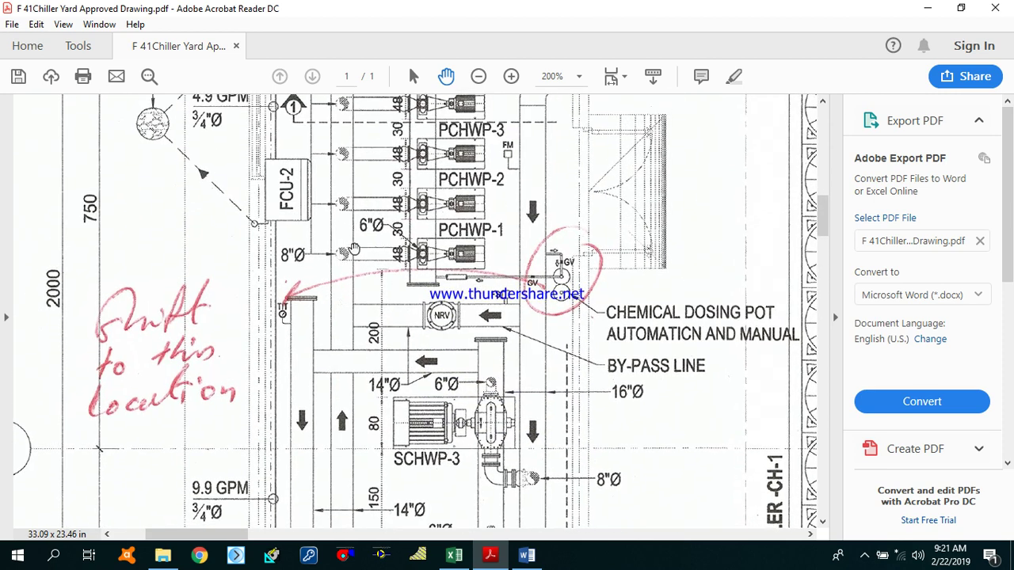
pyautogui.moveTo(430, 178); pyautogui.dragTo(410, 264)
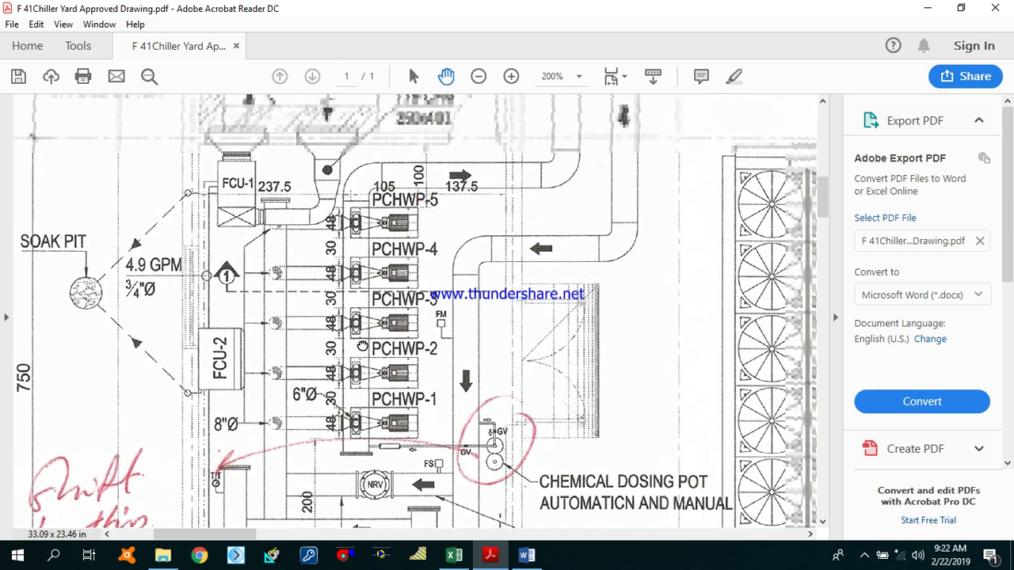
pyautogui.moveTo(551, 229); pyautogui.dragTo(380, 310)
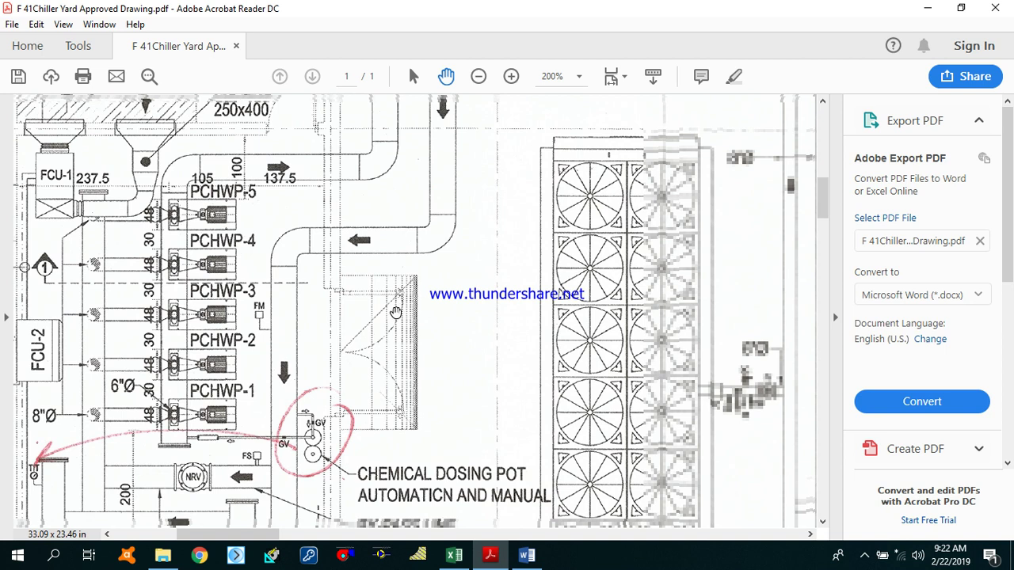
pyautogui.moveTo(481, 274); pyautogui.dragTo(384, 336)
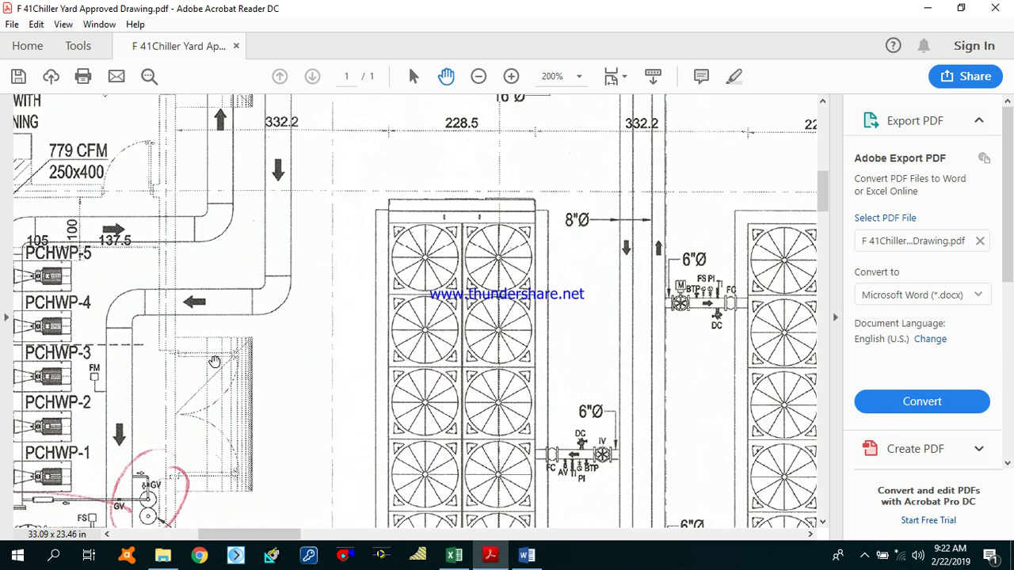
pyautogui.moveTo(117, 502); pyautogui.dragTo(426, 364)
pyautogui.moveTo(380, 397); pyautogui.dragTo(457, 324)
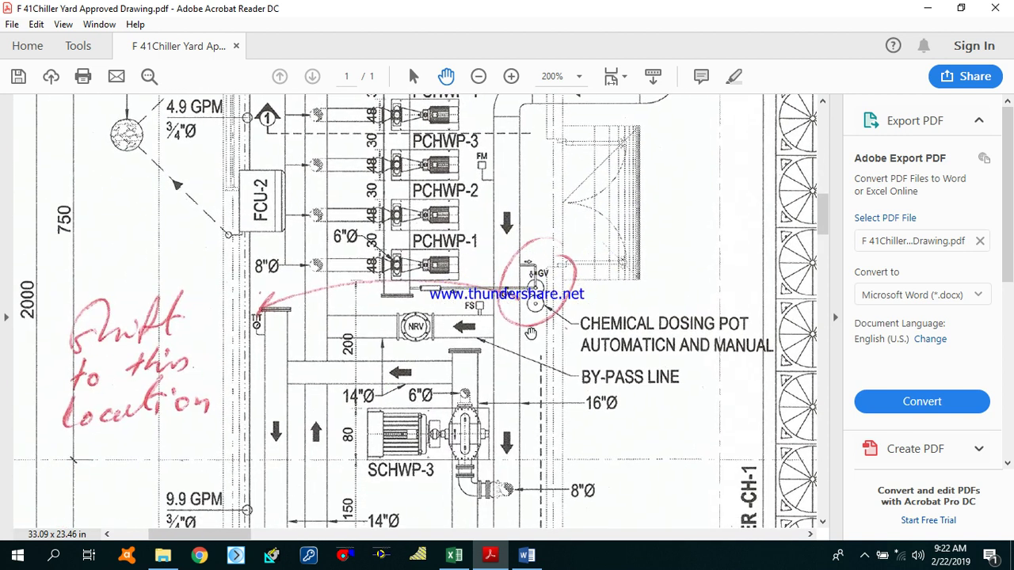
# - Switch back to the chilled water volume workbook in Excel and review the pipe diameters in inches
pyautogui.moveTo(463, 561)
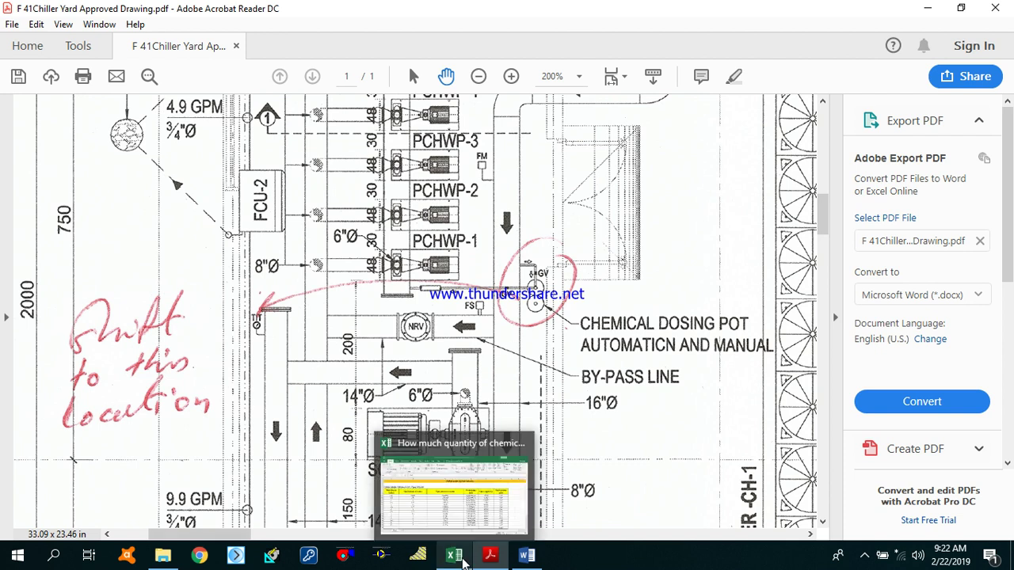
pyautogui.click(453, 443)
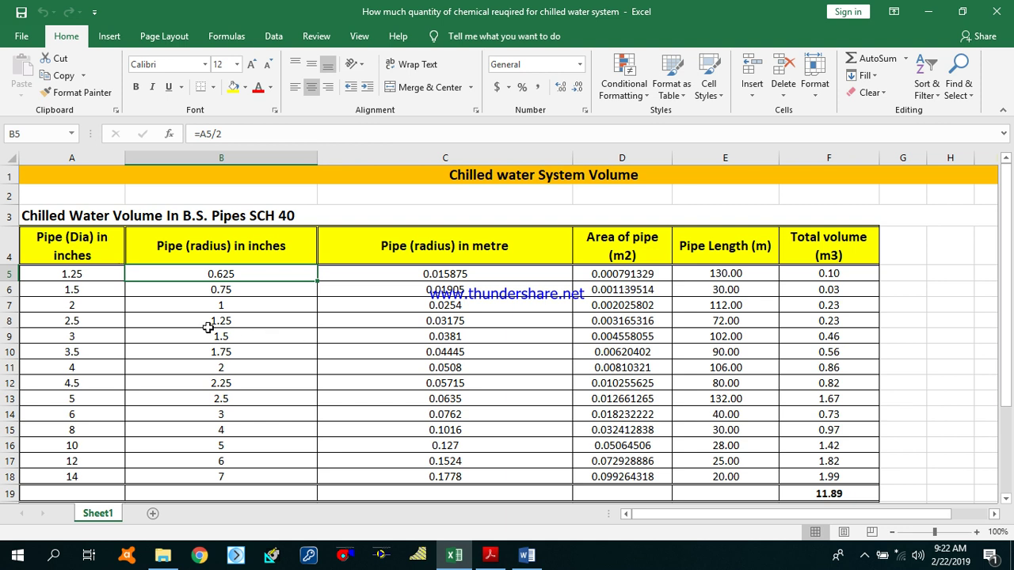
pyautogui.moveTo(80, 275); pyautogui.dragTo(80, 479)
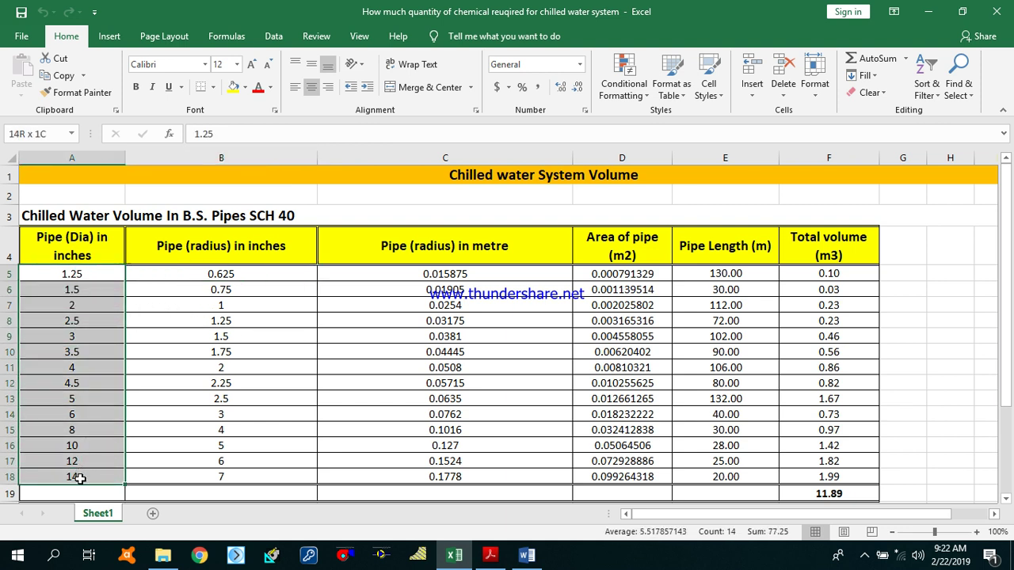
pyautogui.click(90, 275)
pyautogui.click(90, 306)
pyautogui.click(87, 341)
pyautogui.click(100, 258)
pyautogui.click(84, 350)
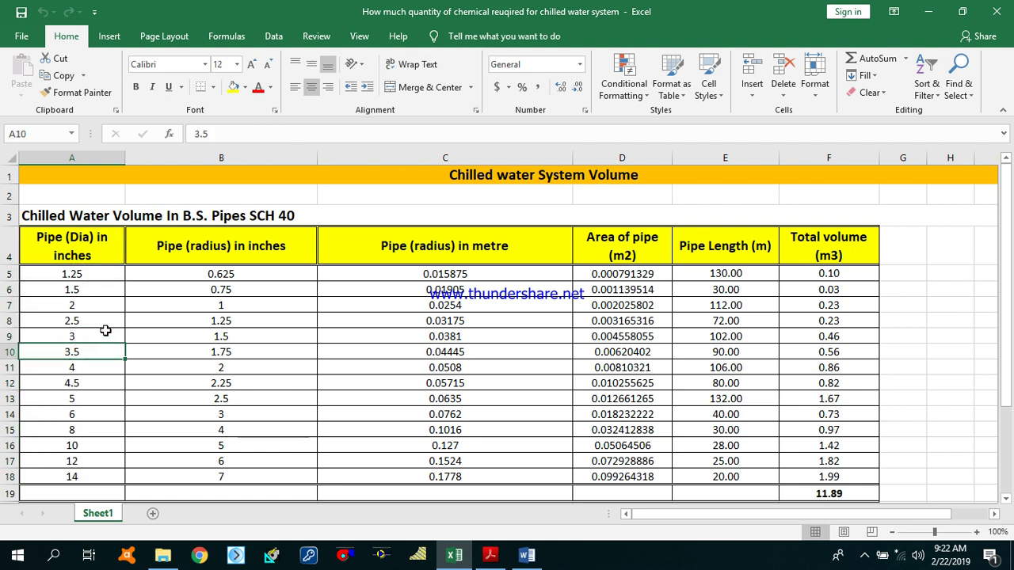
# - Inspect how the pipe radius is calculated in inches and converted to metres across several table rows
pyautogui.click(218, 277)
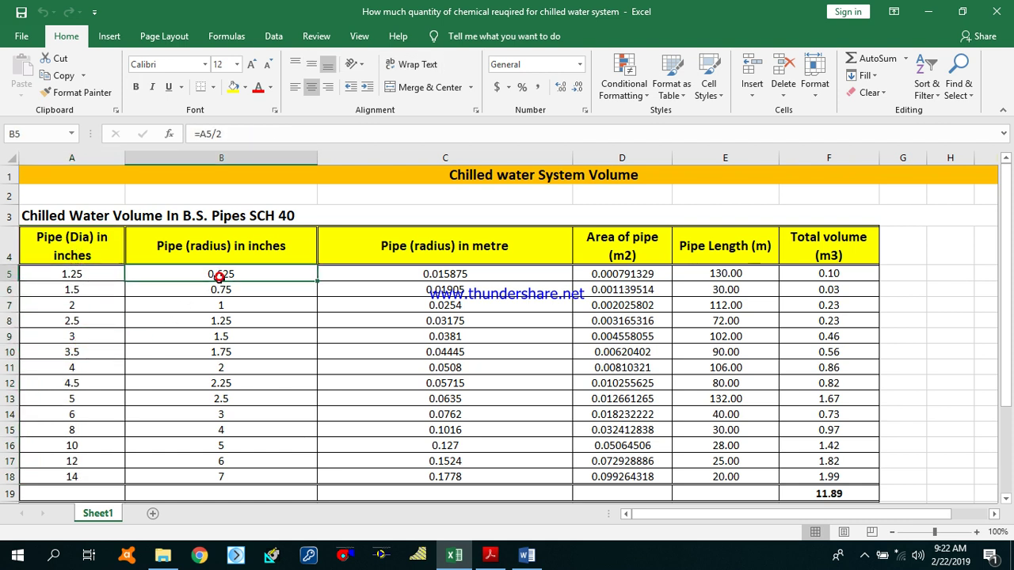
pyautogui.click(248, 247)
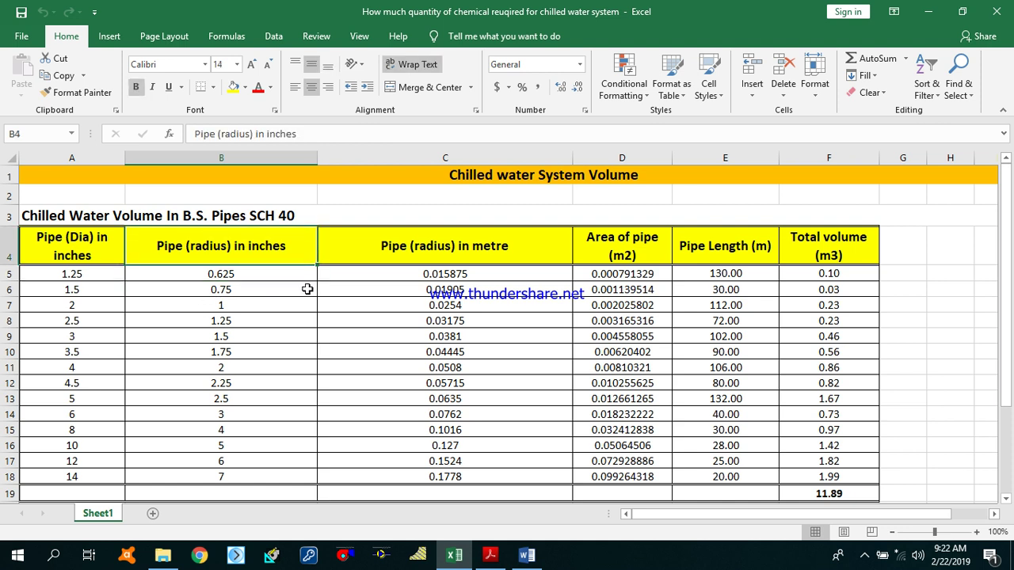
pyautogui.moveTo(406, 273); pyautogui.dragTo(420, 486)
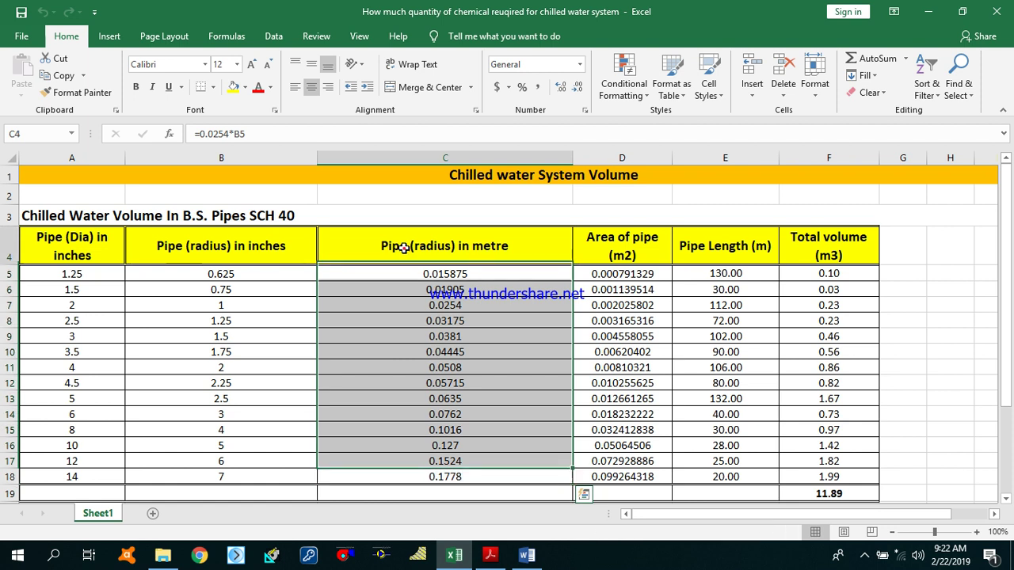
pyautogui.click(404, 249)
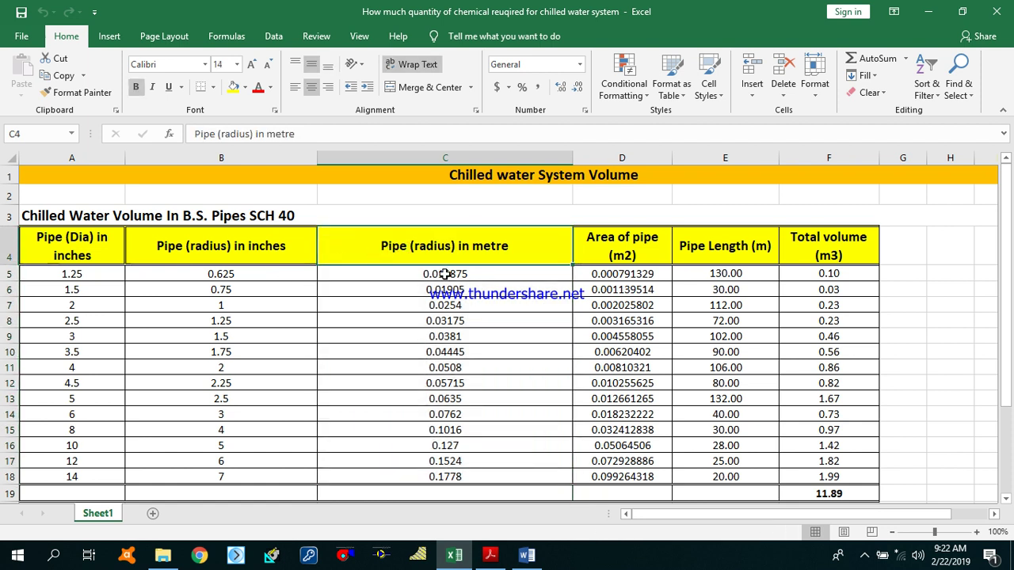
pyautogui.click(445, 273)
pyautogui.click(424, 362)
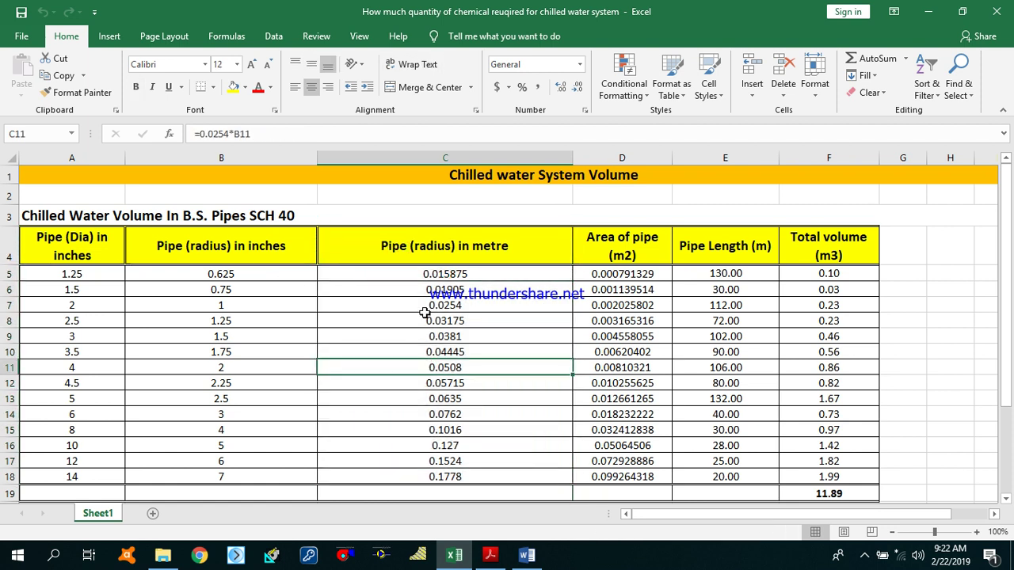
pyautogui.click(421, 321)
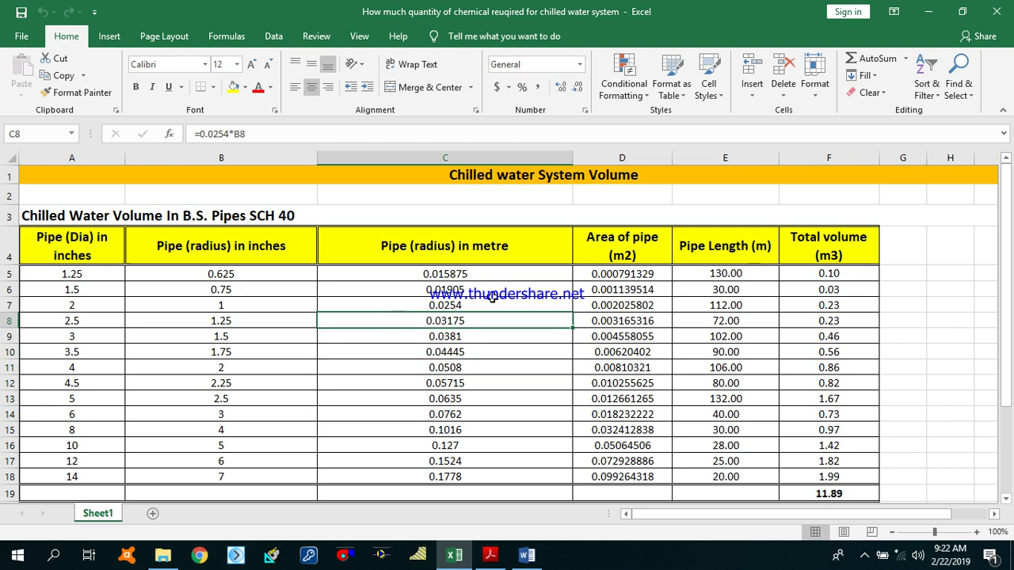
pyautogui.click(519, 289)
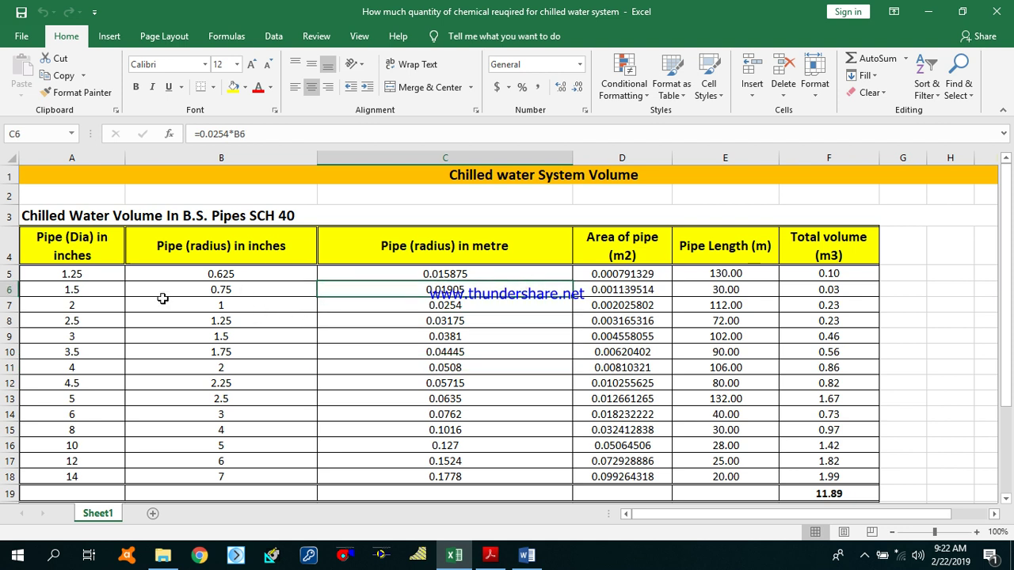
# - Review the full range of pipe diameters and check the area formula for the smallest pipe
pyautogui.moveTo(84, 278); pyautogui.dragTo(81, 479)
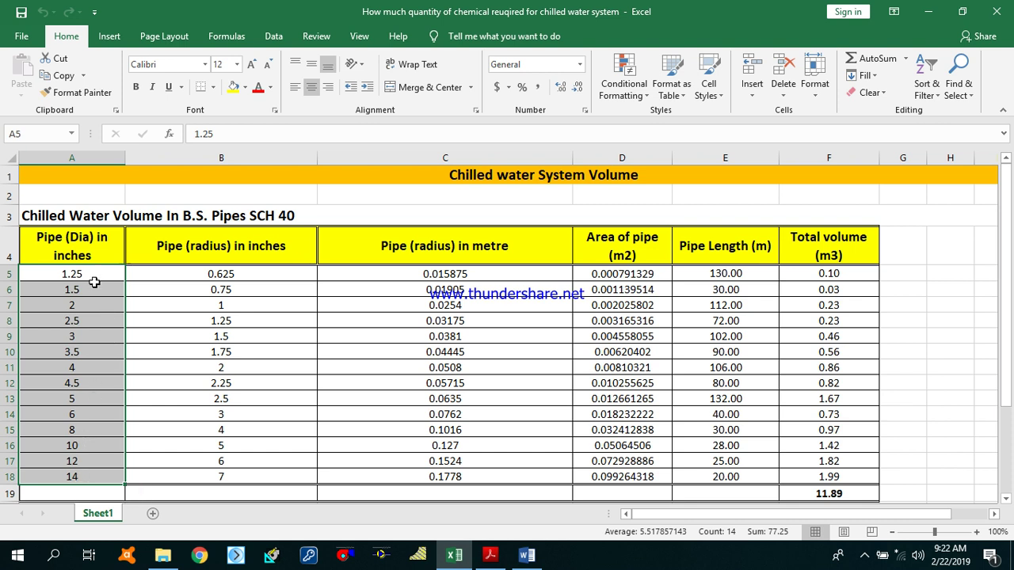
pyautogui.click(95, 476)
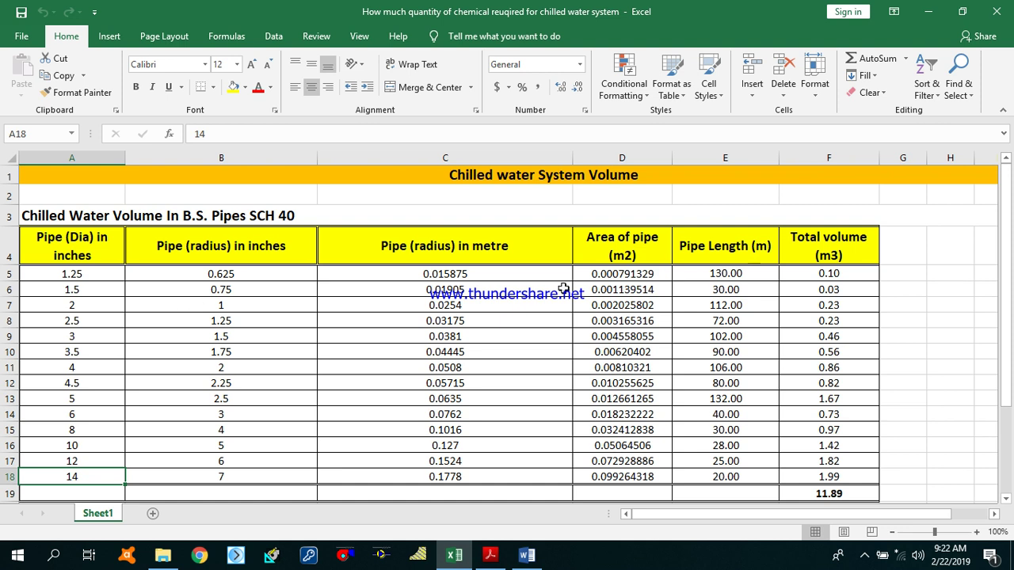
pyautogui.click(623, 277)
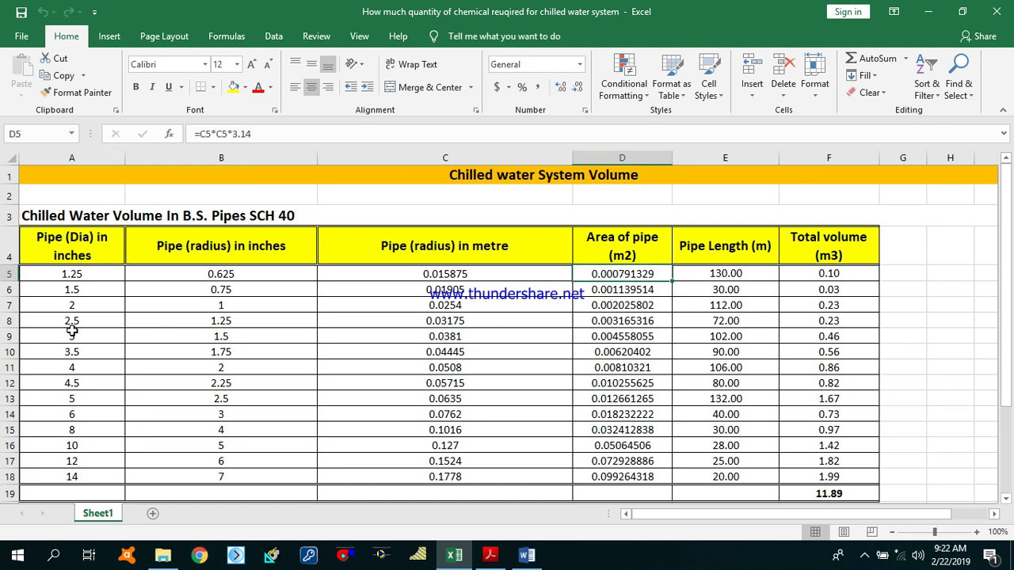
pyautogui.click(79, 277)
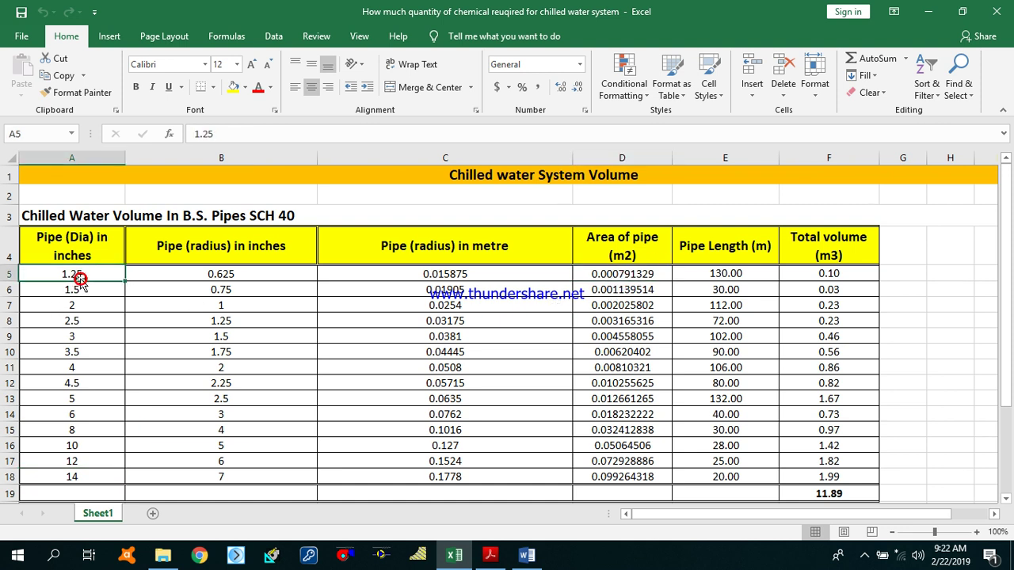
# - Check the pipe area formula for the 1.25, 2, 3 and 12 inch pipes
pyautogui.click(616, 275)
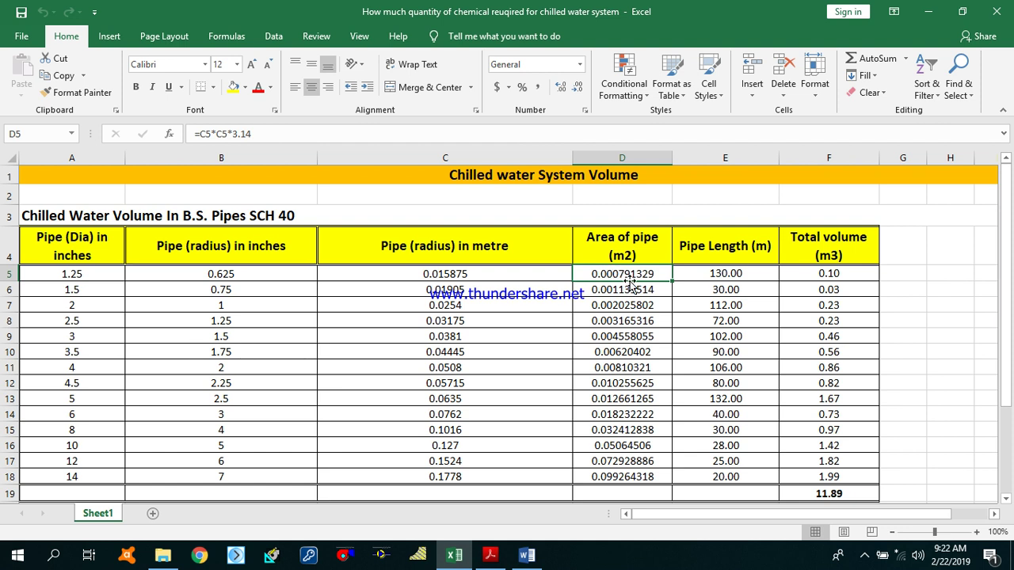
pyautogui.click(632, 301)
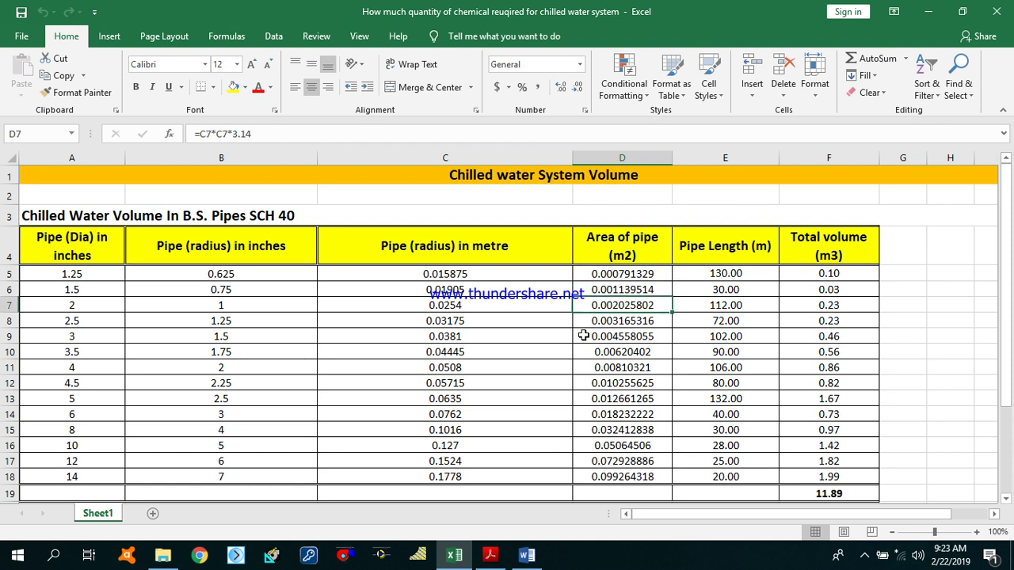
pyautogui.click(616, 337)
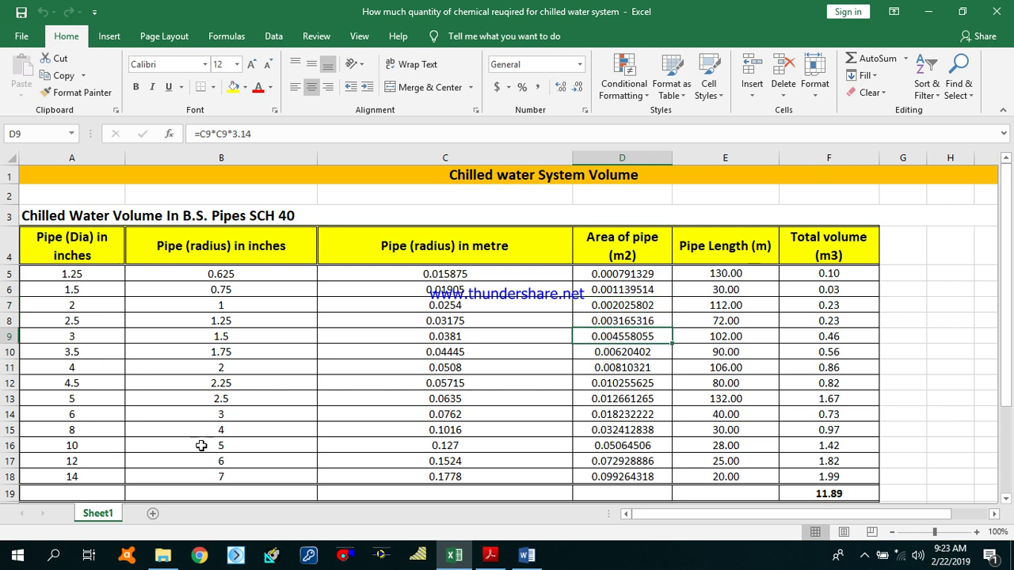
pyautogui.click(596, 461)
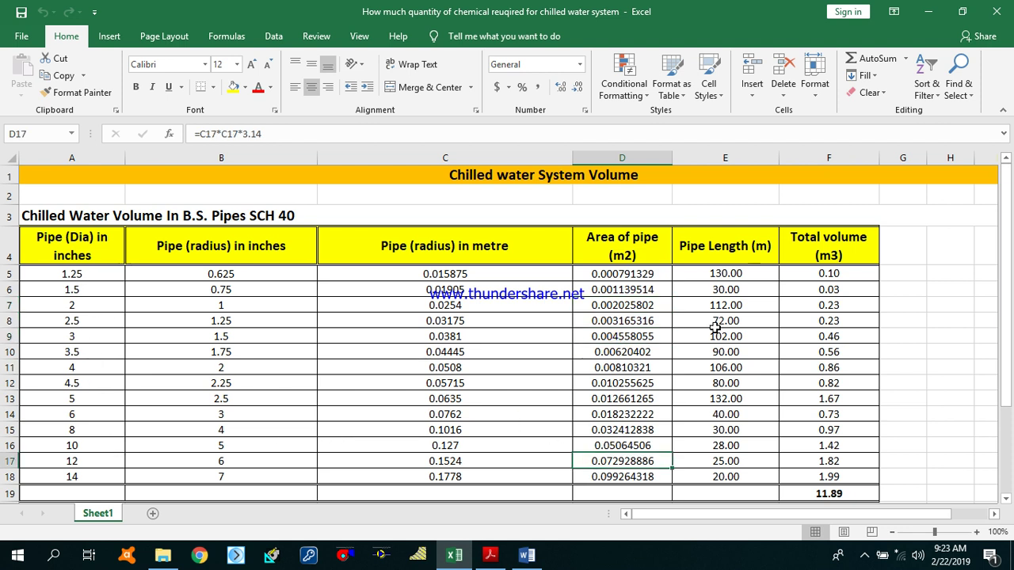
# - Review the pipe length in metres for individual pipe sizes and across the full range from 1.25 to 14 inches
pyautogui.click(717, 252)
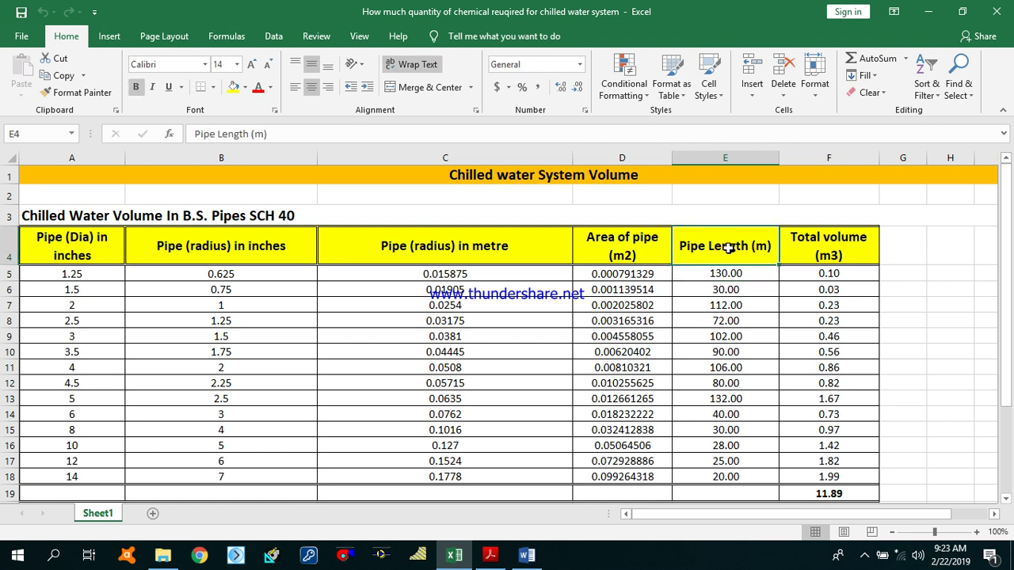
pyautogui.click(727, 304)
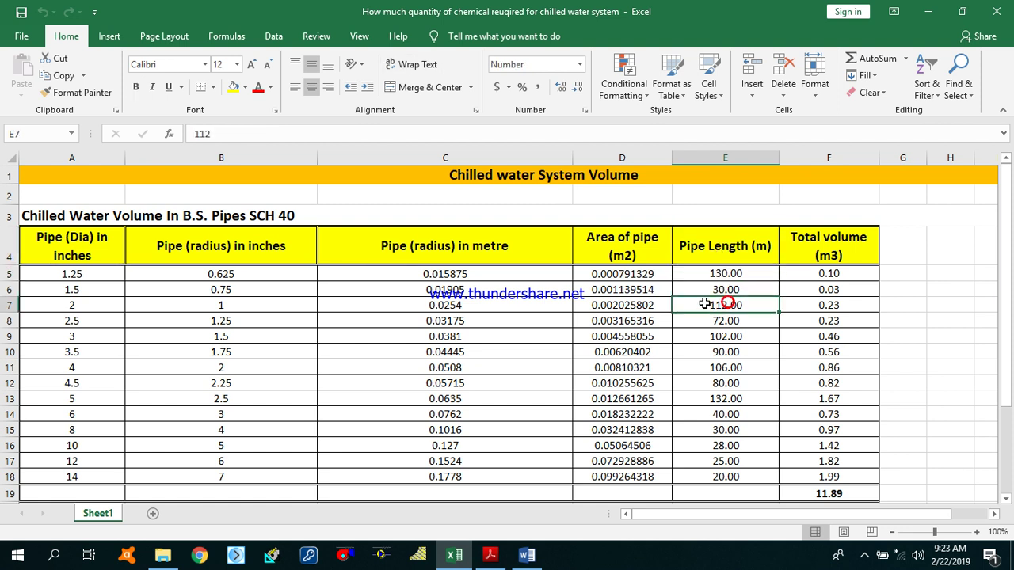
pyautogui.click(9, 274)
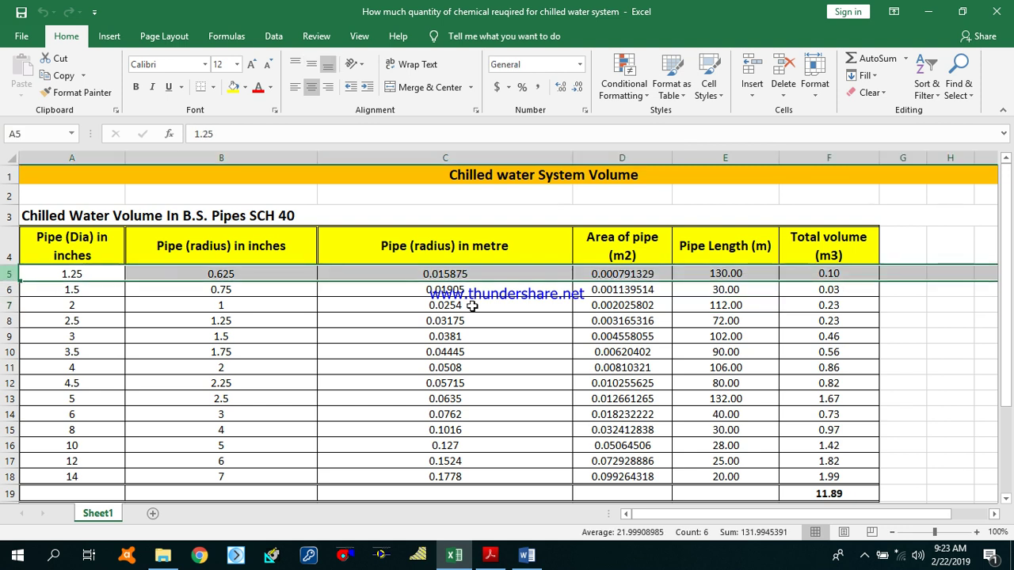
pyautogui.click(723, 274)
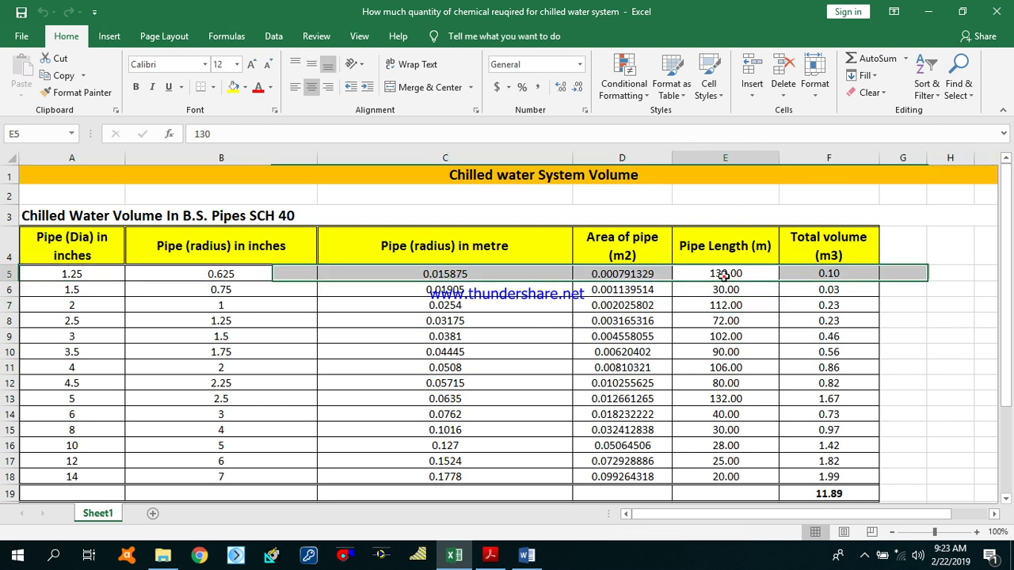
pyautogui.click(9, 341)
pyautogui.click(9, 352)
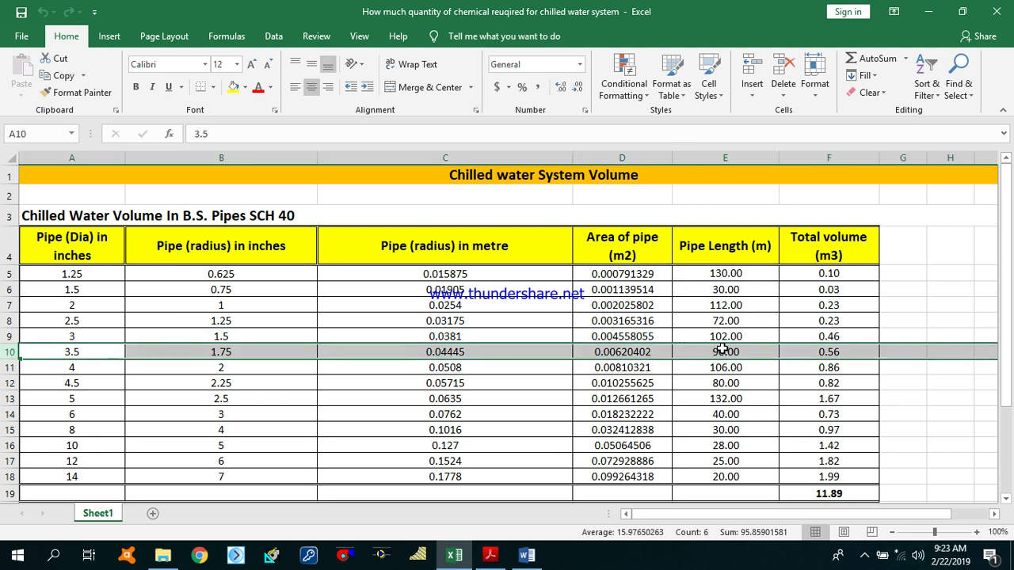
pyautogui.click(9, 429)
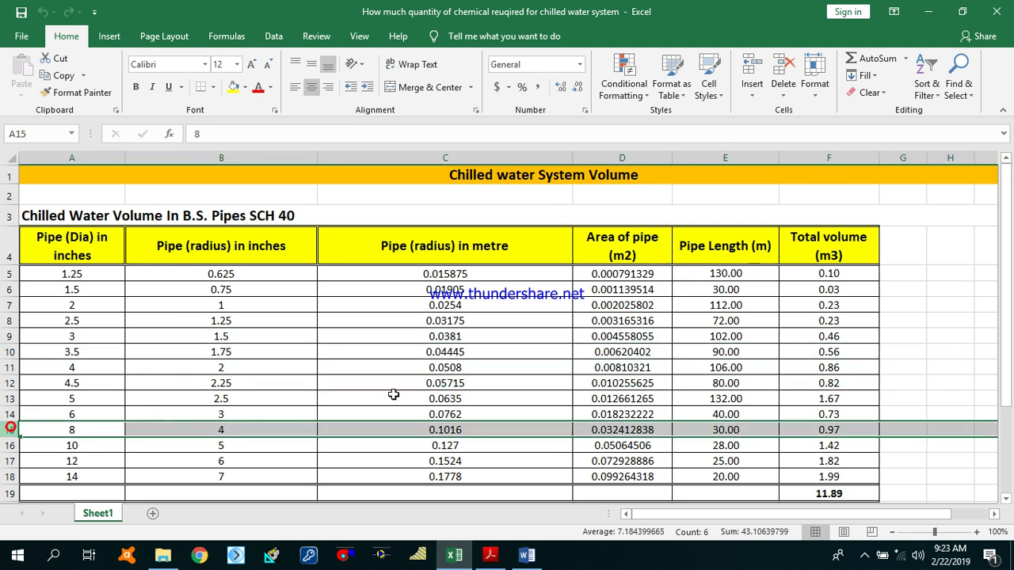
pyautogui.click(8, 476)
pyautogui.moveTo(737, 273); pyautogui.dragTo(737, 476)
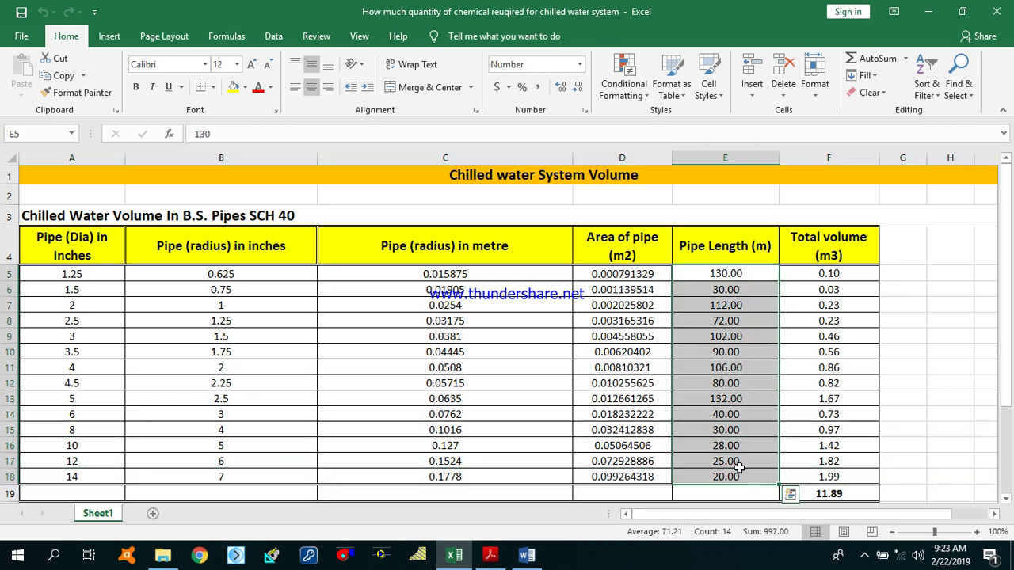
pyautogui.click(649, 305)
# - Inspect how the 1.25 inch pipe's volume is calculated from its area and length
pyautogui.click(832, 274)
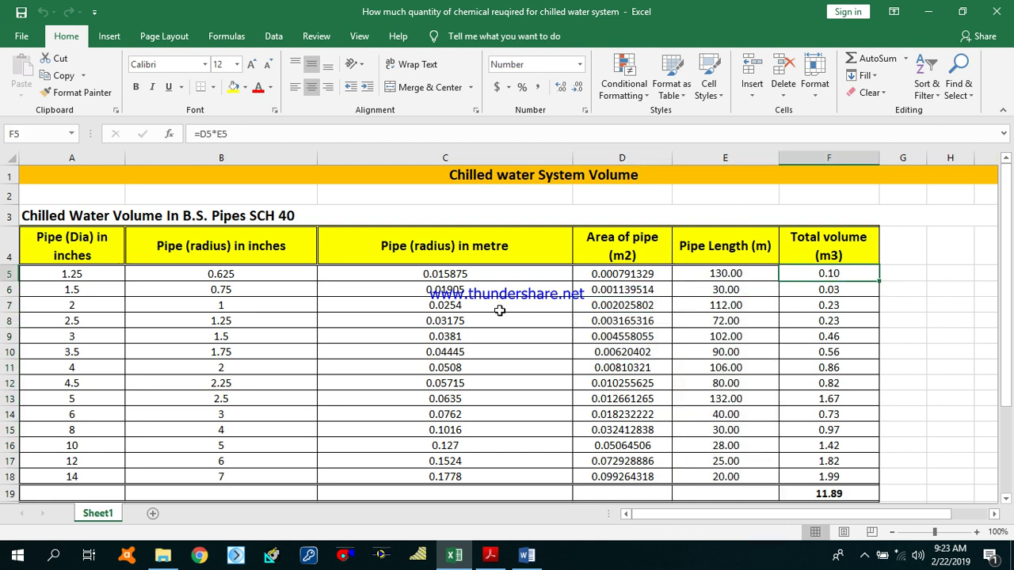
pyautogui.click(79, 276)
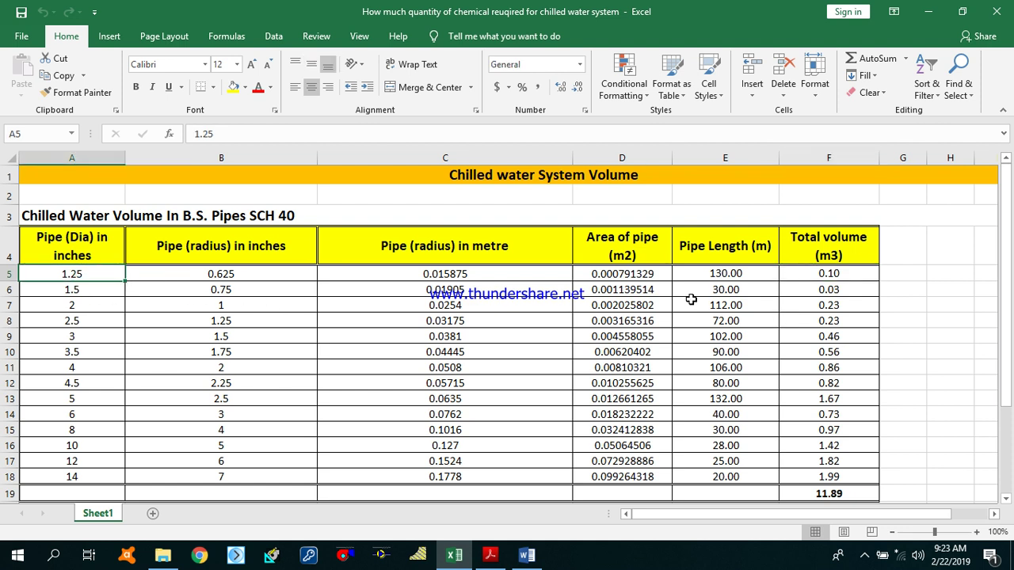
pyautogui.click(632, 274)
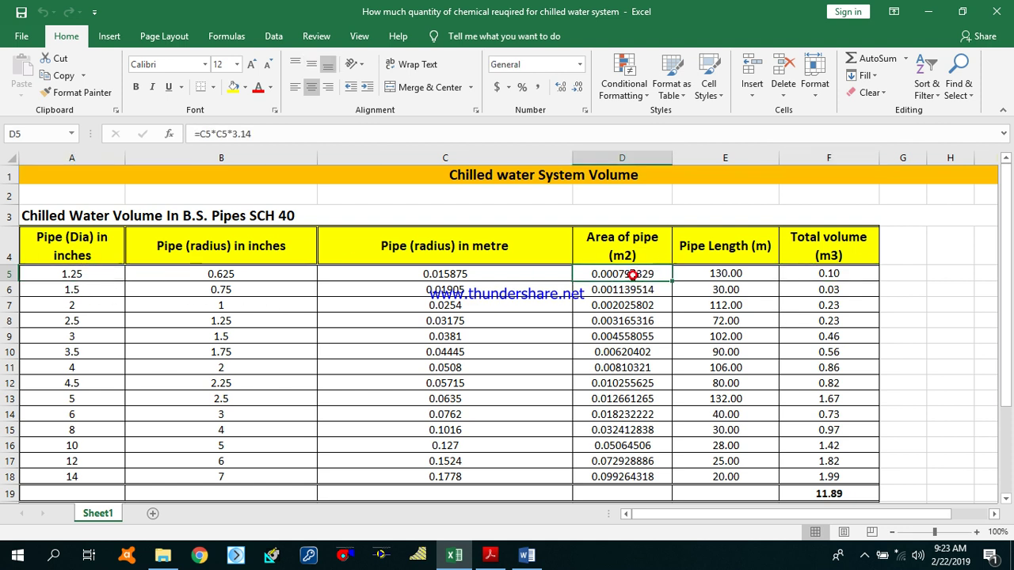
pyautogui.click(714, 274)
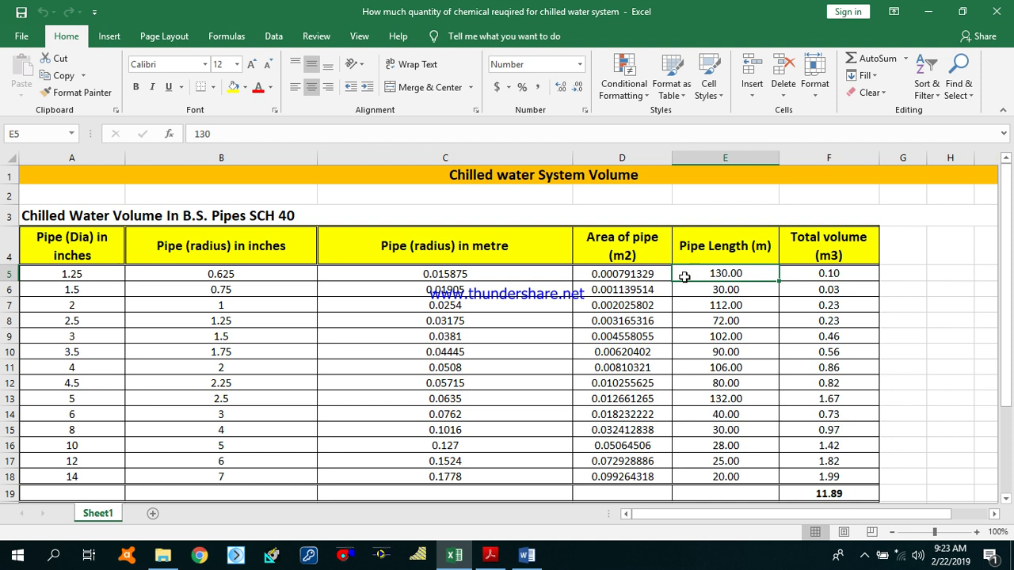
pyautogui.click(635, 274)
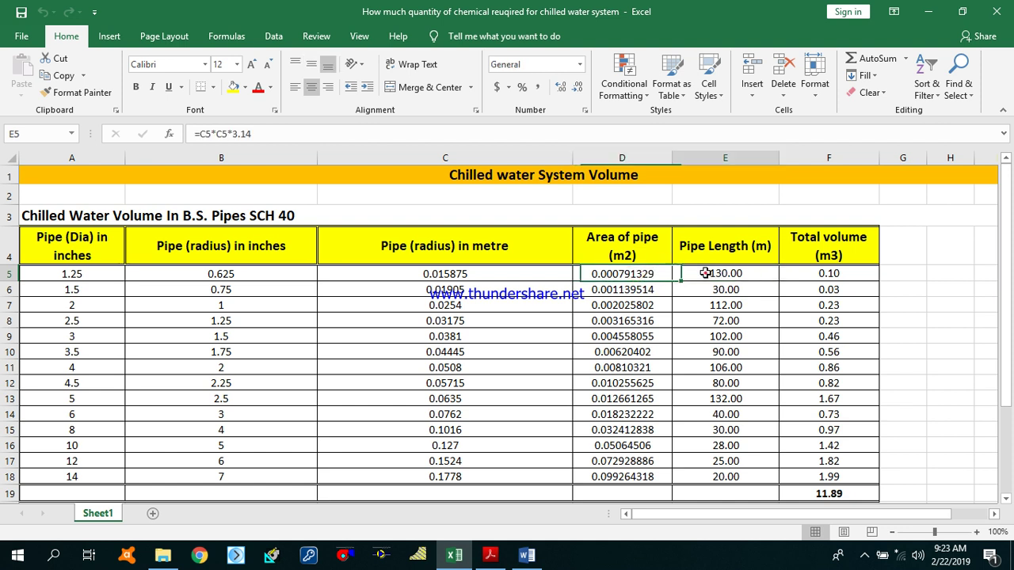
pyautogui.click(818, 274)
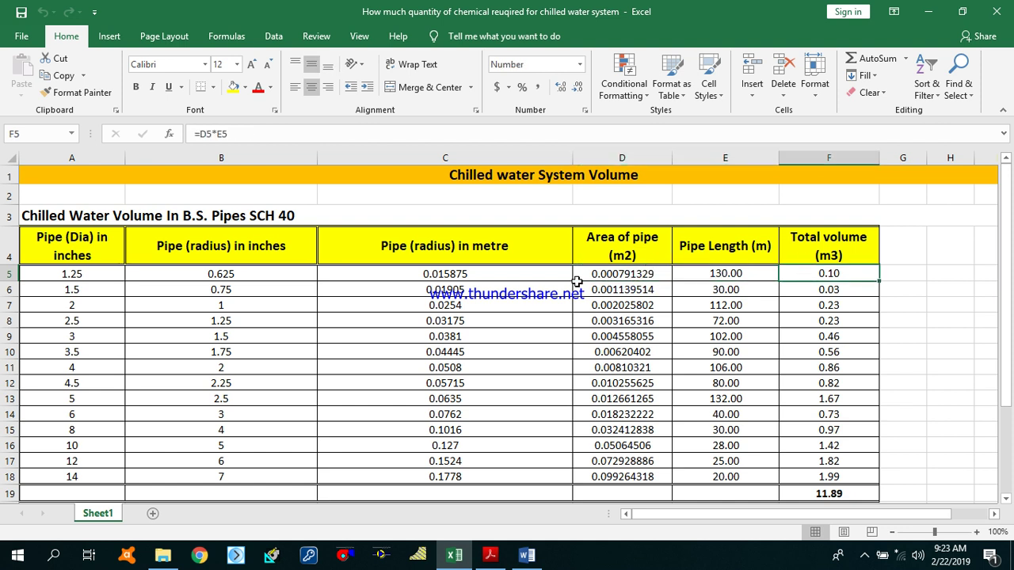
# - Compare the 1.25 inch row with the 14 inch row and check the larger pipe's area, length and volume formula
pyautogui.click(6, 274)
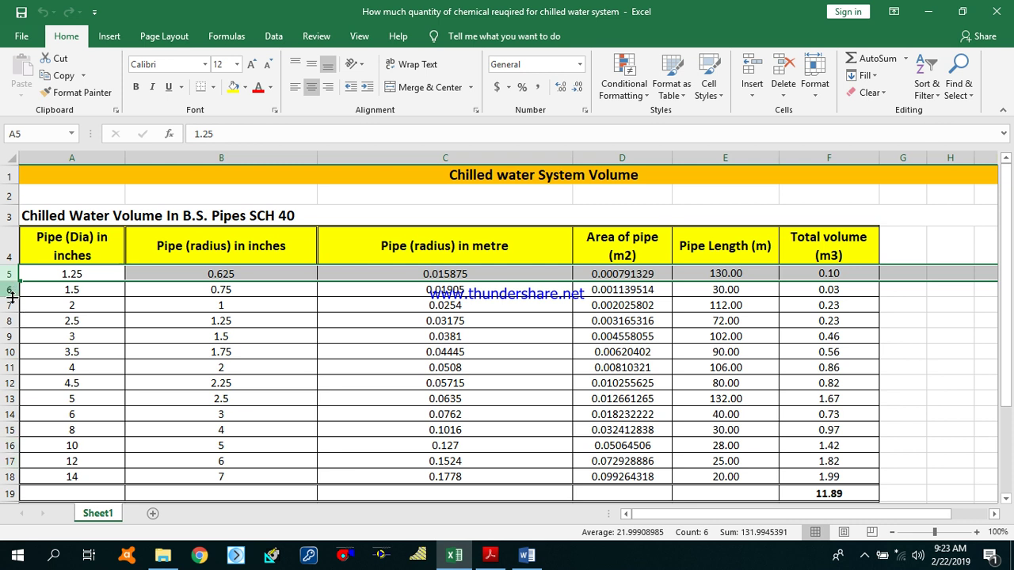
pyautogui.click(4, 476)
pyautogui.click(628, 477)
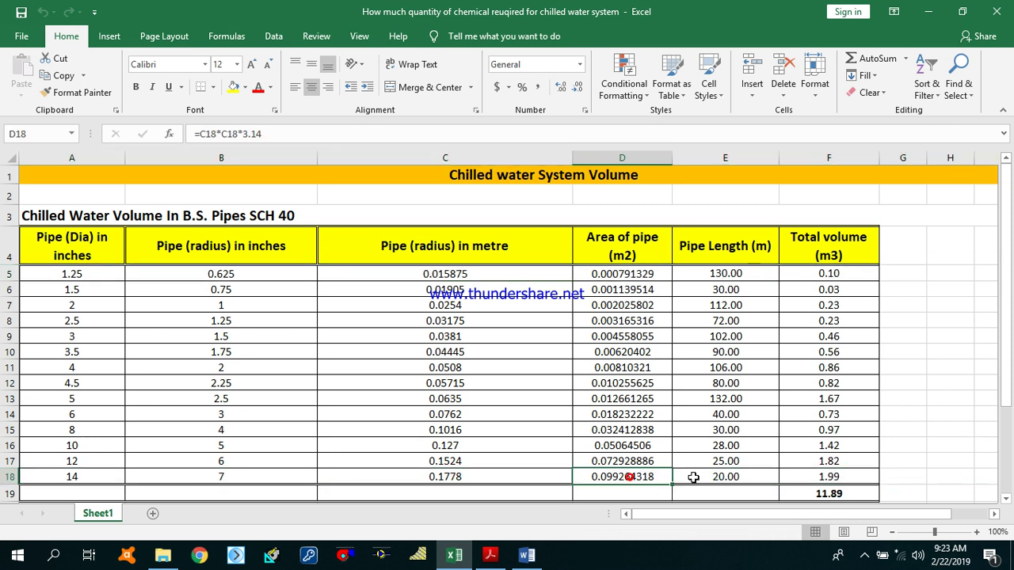
pyautogui.click(725, 477)
pyautogui.click(829, 477)
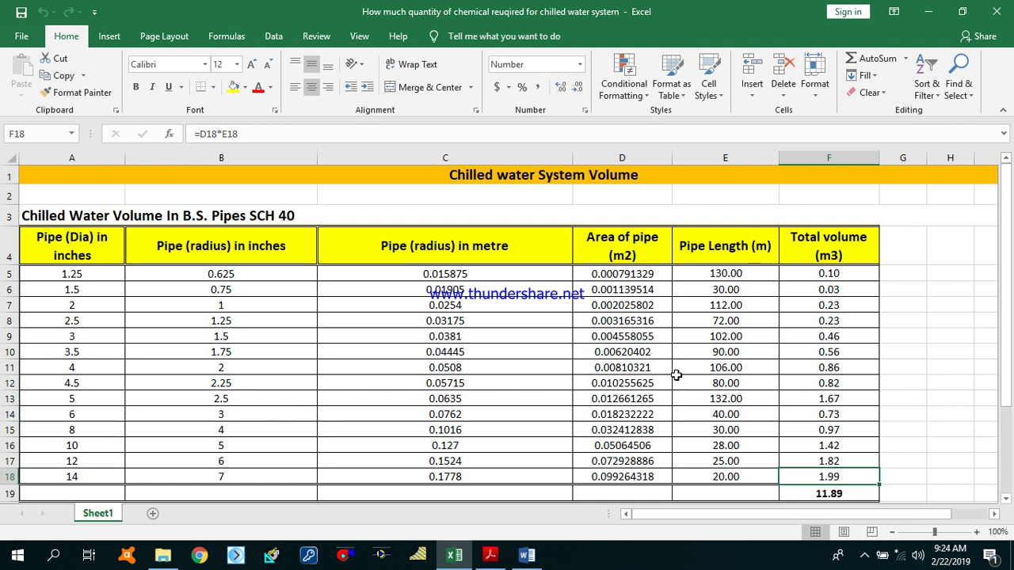
# - Review all the individual pipe volumes and check the sum formula beneath them
pyautogui.scroll(-1, 725, 361)
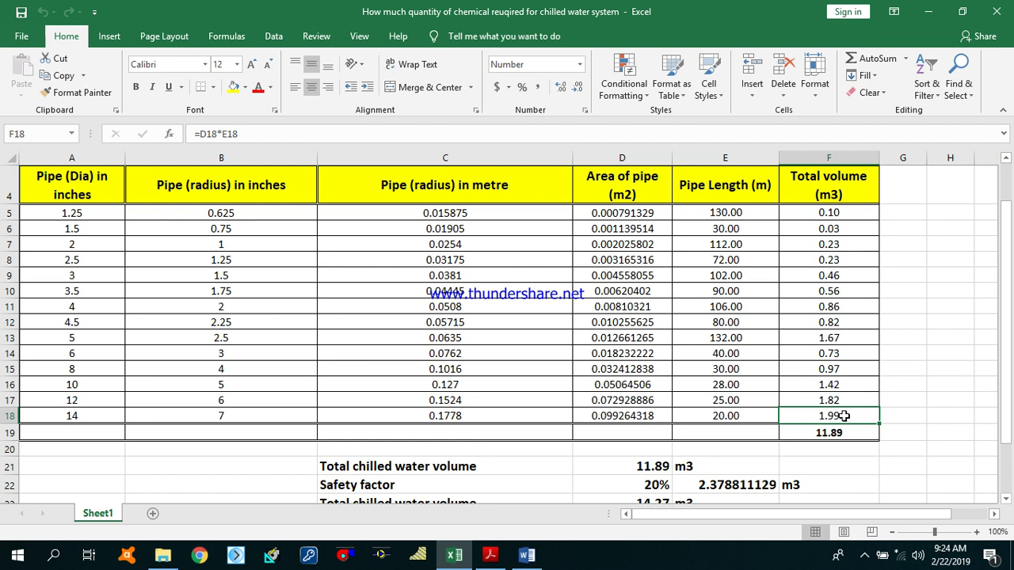
pyautogui.scroll(1, 845, 424)
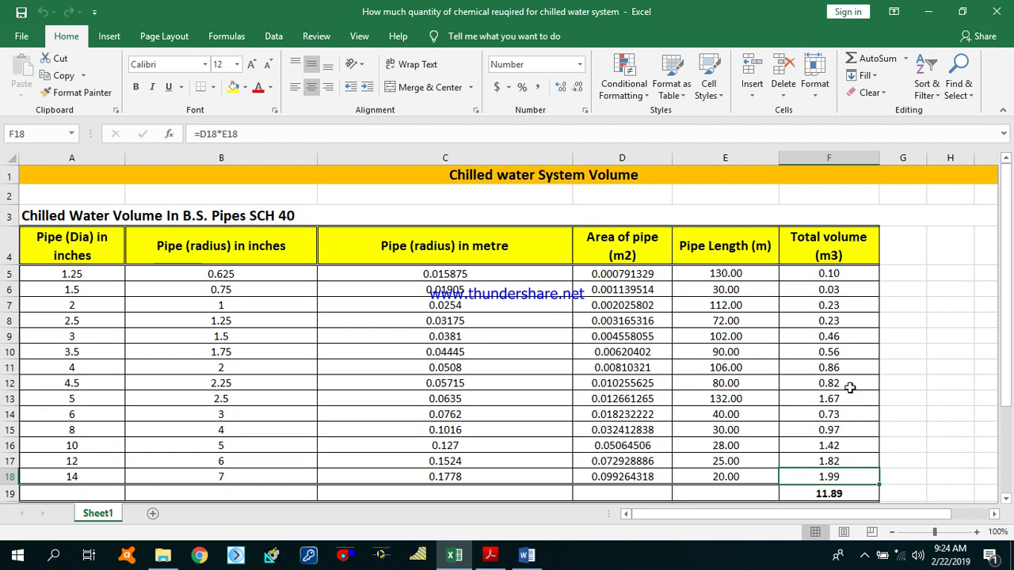
pyautogui.moveTo(827, 274); pyautogui.dragTo(821, 478)
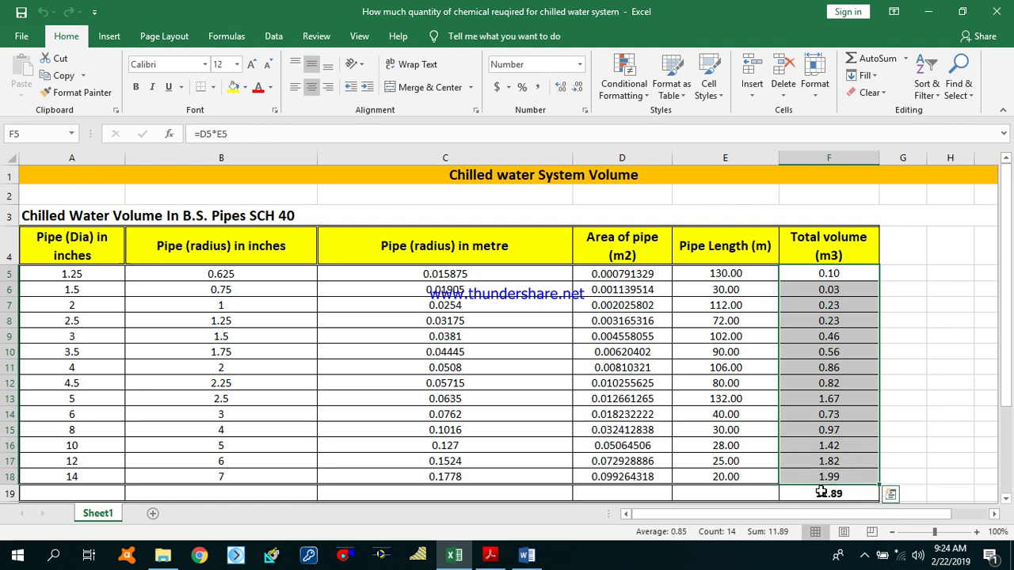
pyautogui.click(820, 493)
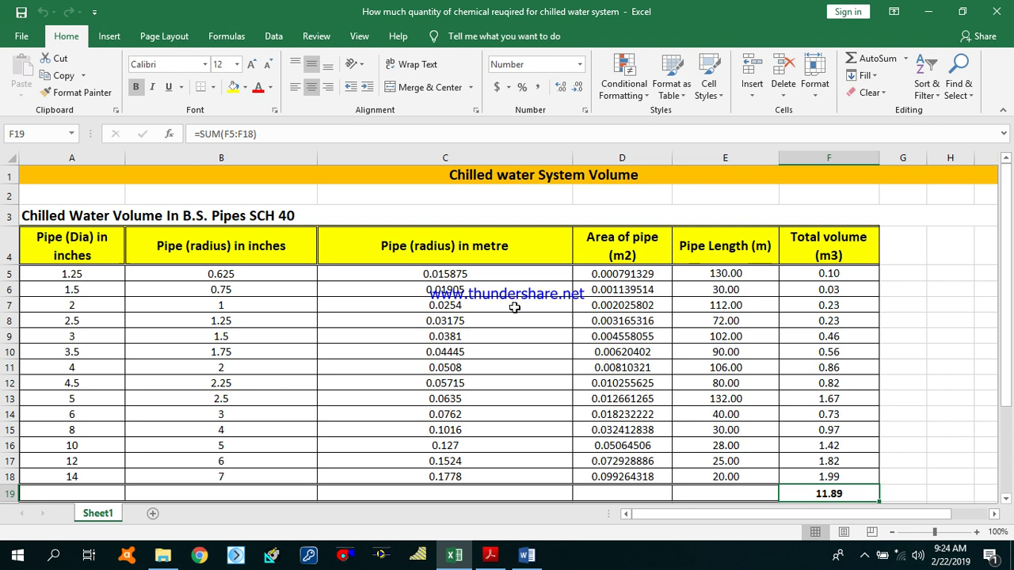
# - Inspect the total chilled water volume in the summary and how the 20% safety factor amount is calculated from it
pyautogui.scroll(-1, 514, 307)
pyautogui.scroll(-2, 514, 315)
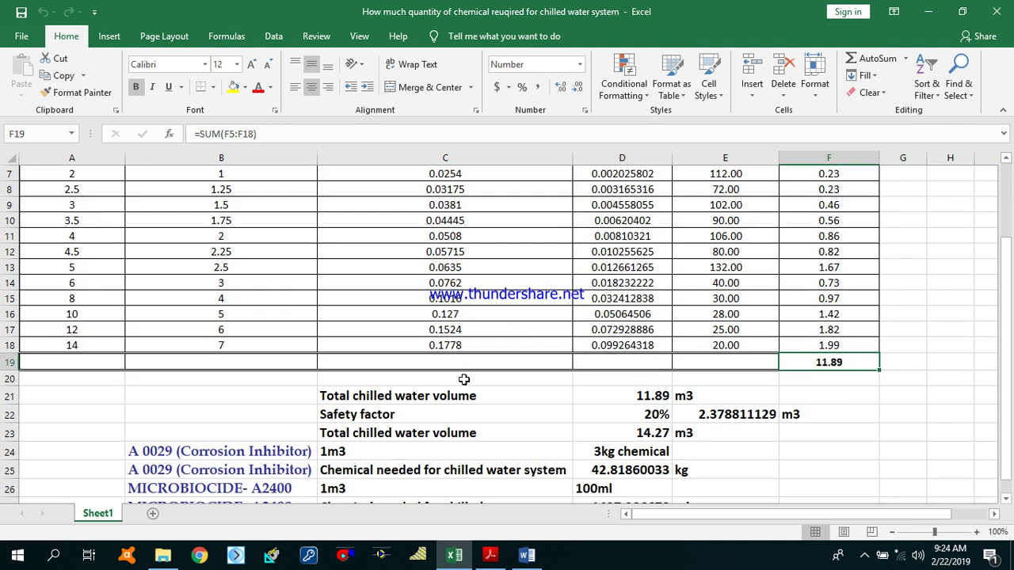
pyautogui.click(442, 393)
pyautogui.click(657, 401)
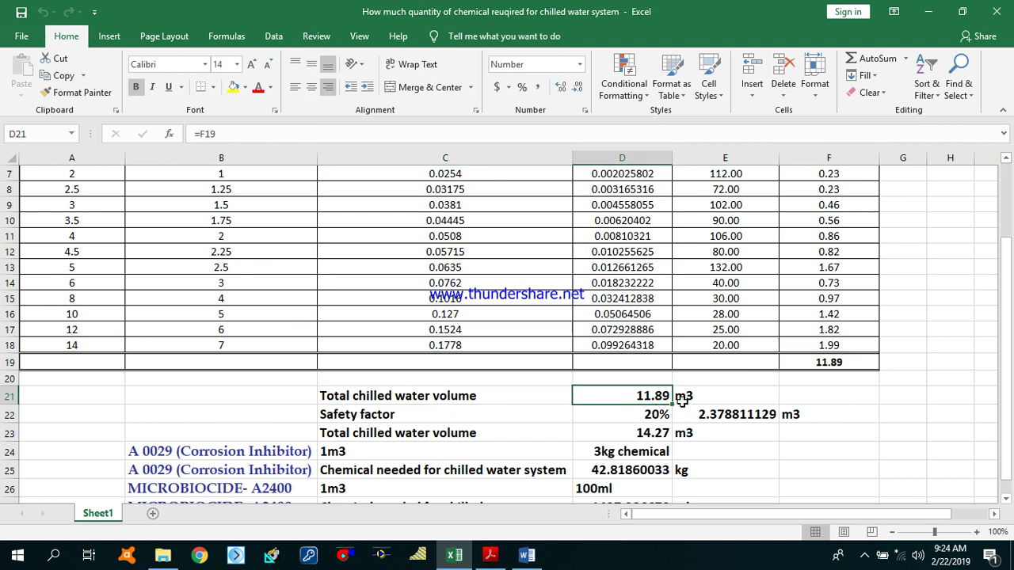
pyautogui.click(376, 416)
pyautogui.click(643, 420)
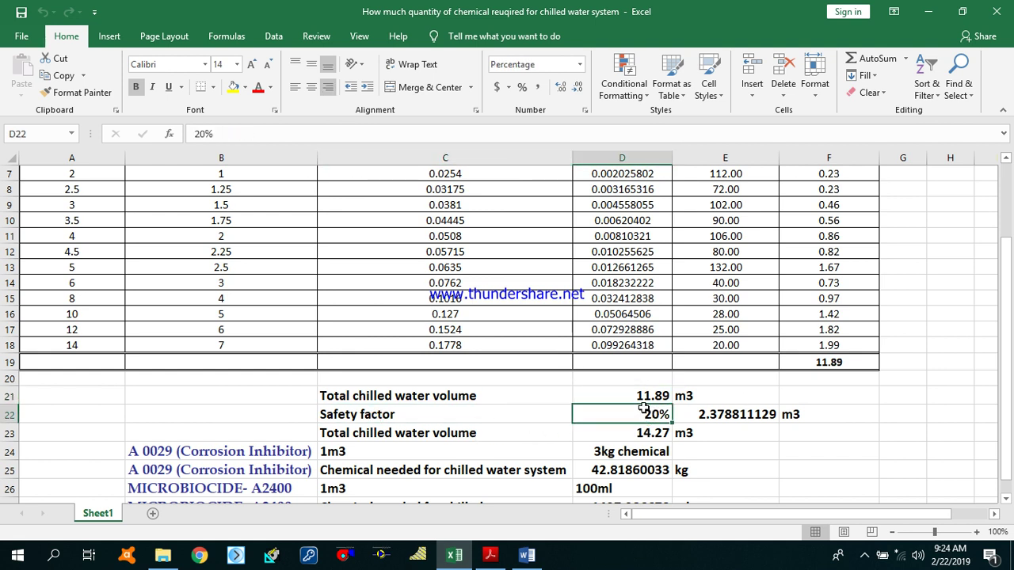
pyautogui.click(643, 395)
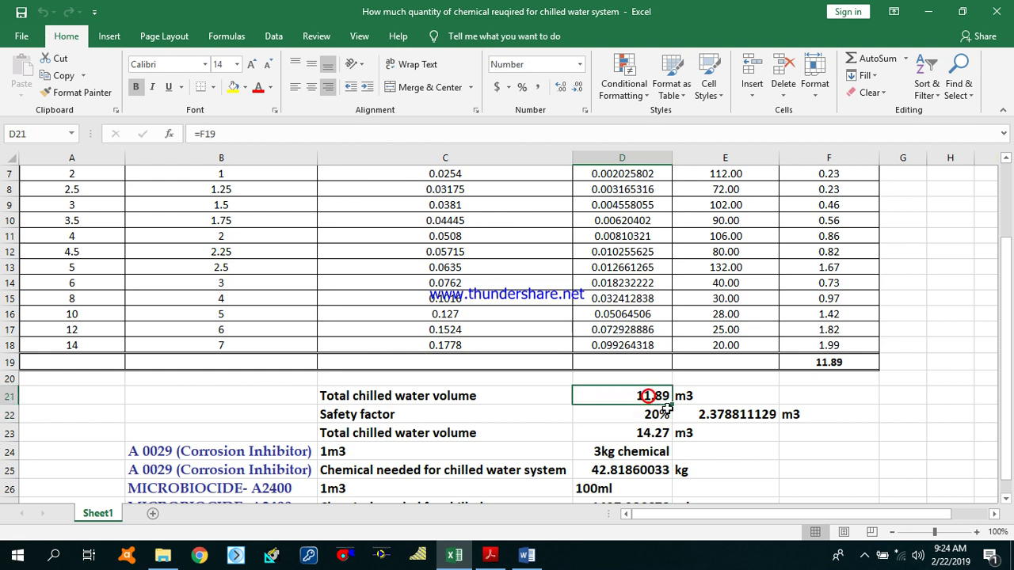
pyautogui.click(735, 420)
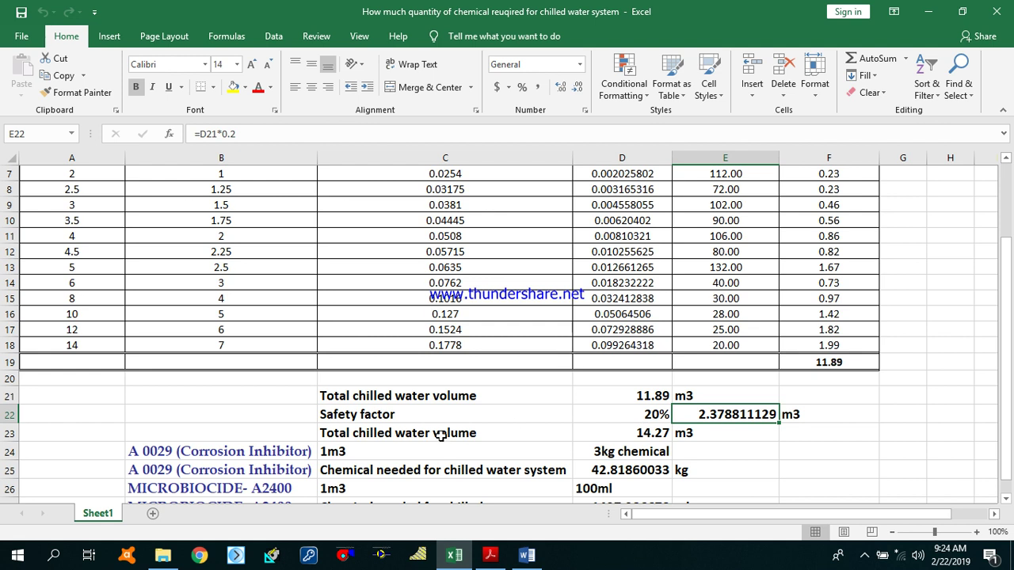
# - Check how the pipe volume and safety allowance are added into the final total chilled water volume in m3
pyautogui.click(622, 434)
pyautogui.click(658, 400)
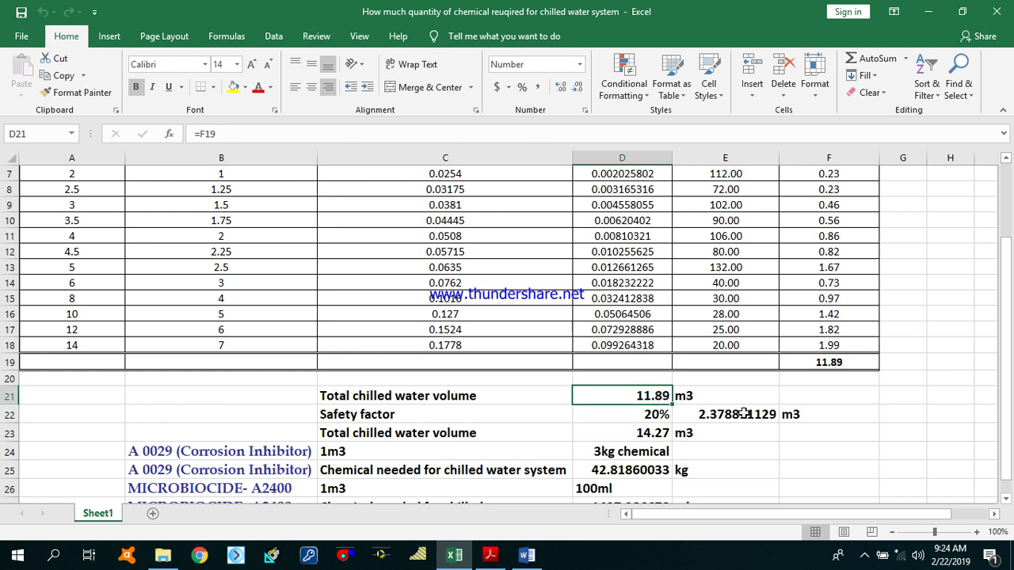
pyautogui.click(743, 415)
pyautogui.click(648, 435)
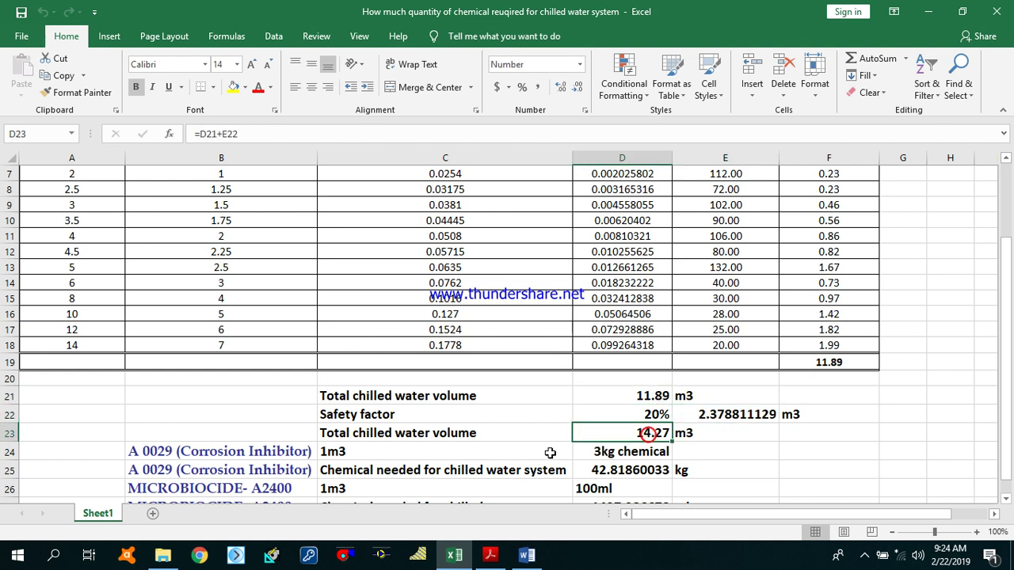
pyautogui.click(684, 435)
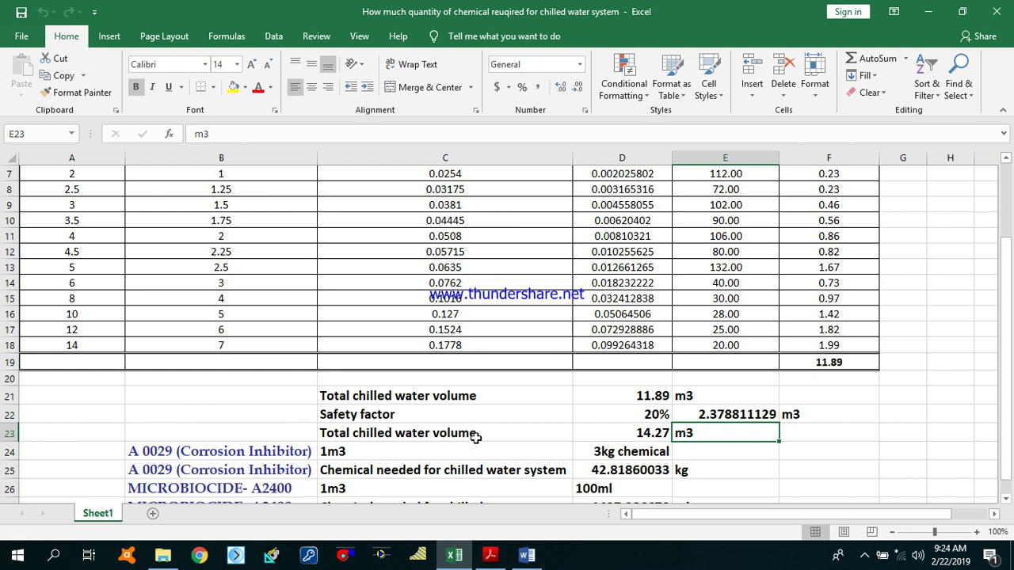
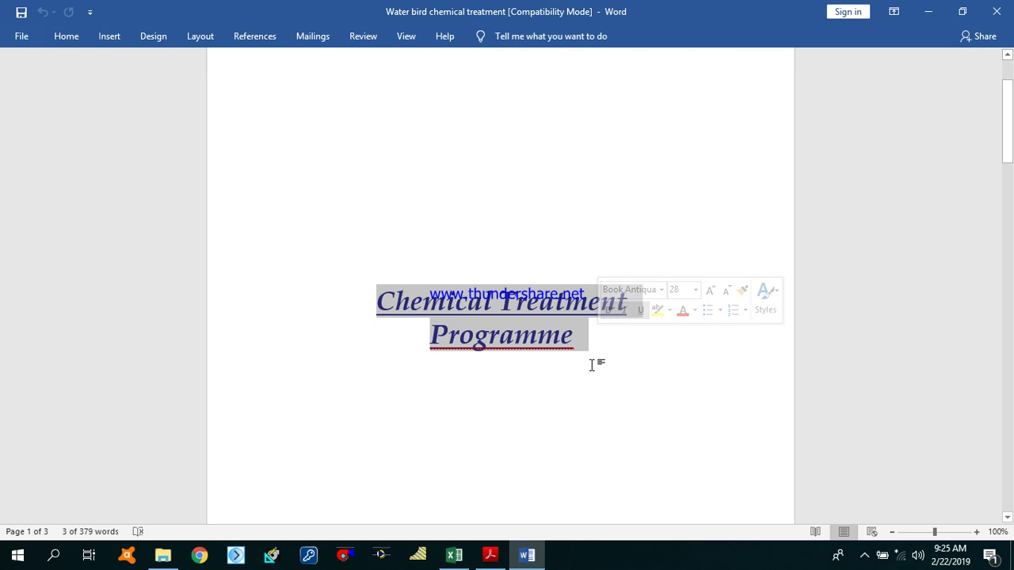
# - Read through the Water bird chemical treatment document in Word to the A 0029 (Corrosion Inhibitor) section
pyautogui.scroll(-5, 590, 365)
pyautogui.scroll(-12, 587, 366)
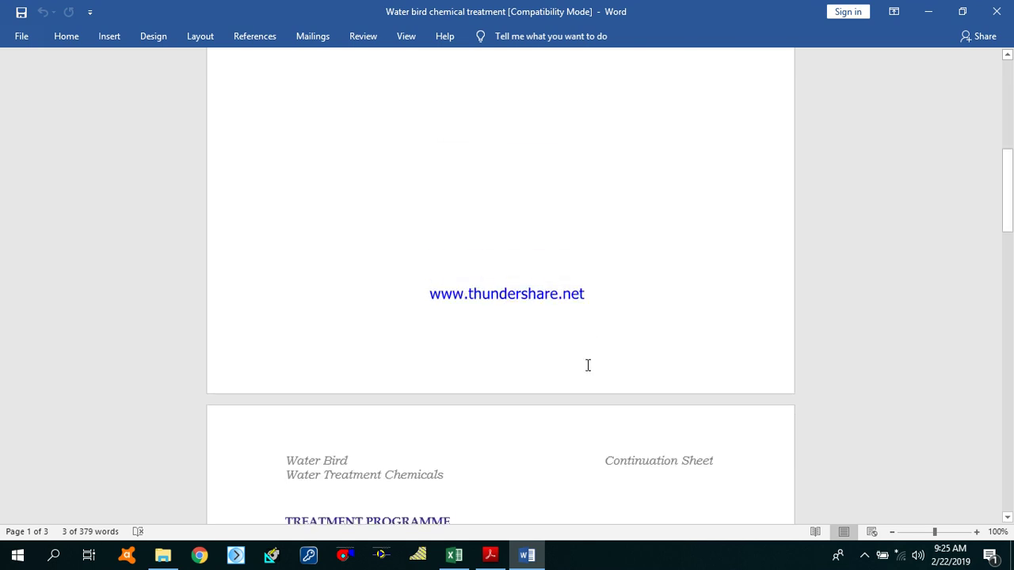
pyautogui.scroll(-1, 508, 339)
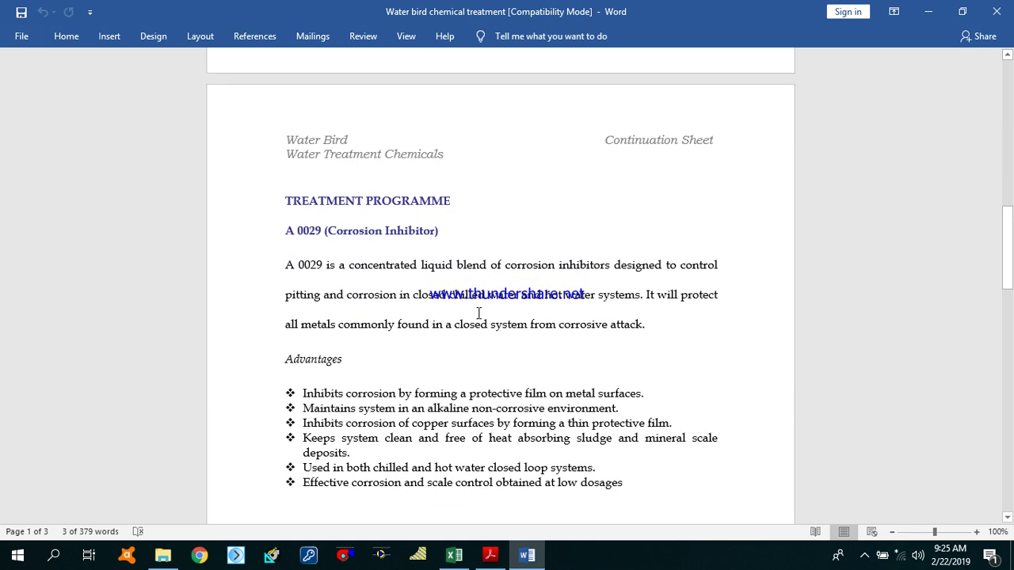
# - Read the A 0029 (Corrosion Inhibitor) section and highlight its dosage rate per cubic metre of system volume
pyautogui.moveTo(297, 230); pyautogui.dragTo(441, 232)
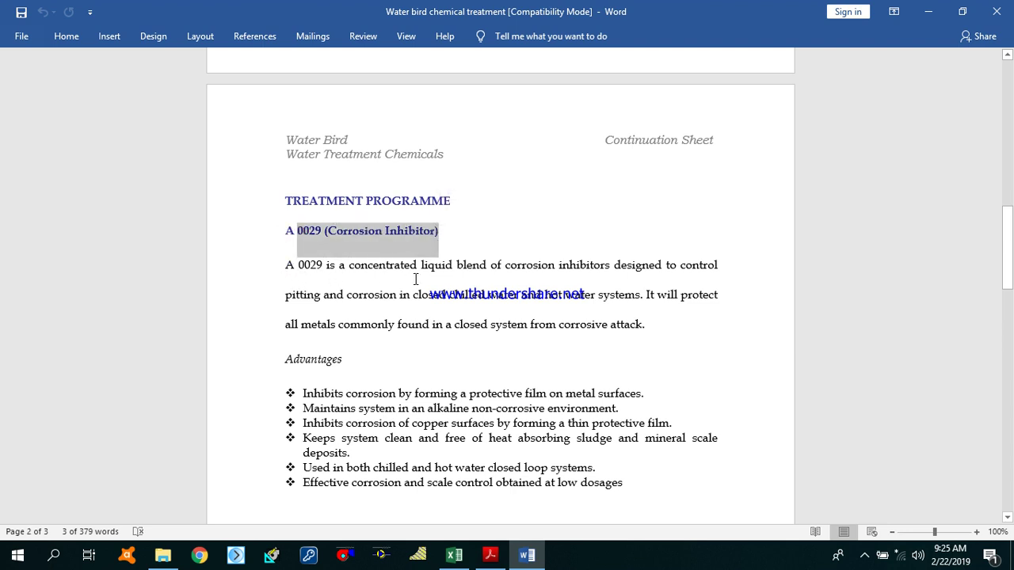
pyautogui.scroll(-1, 573, 299)
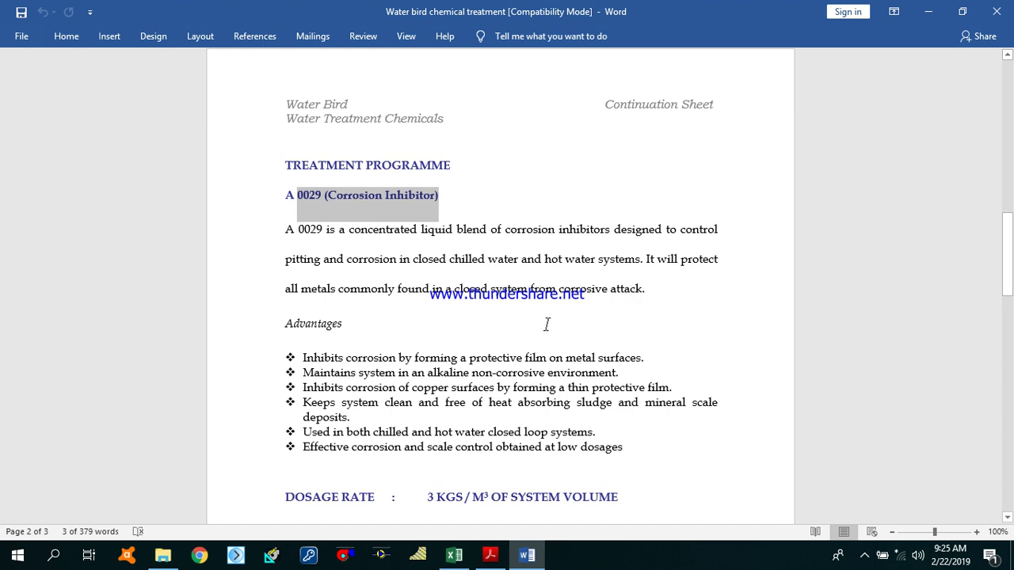
pyautogui.scroll(-1, 547, 324)
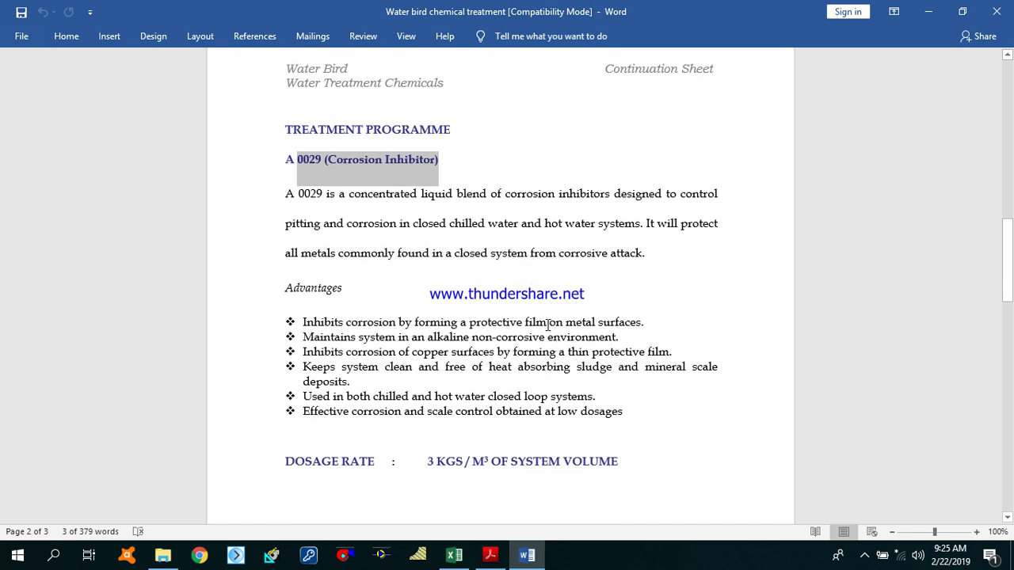
pyautogui.scroll(-2, 461, 337)
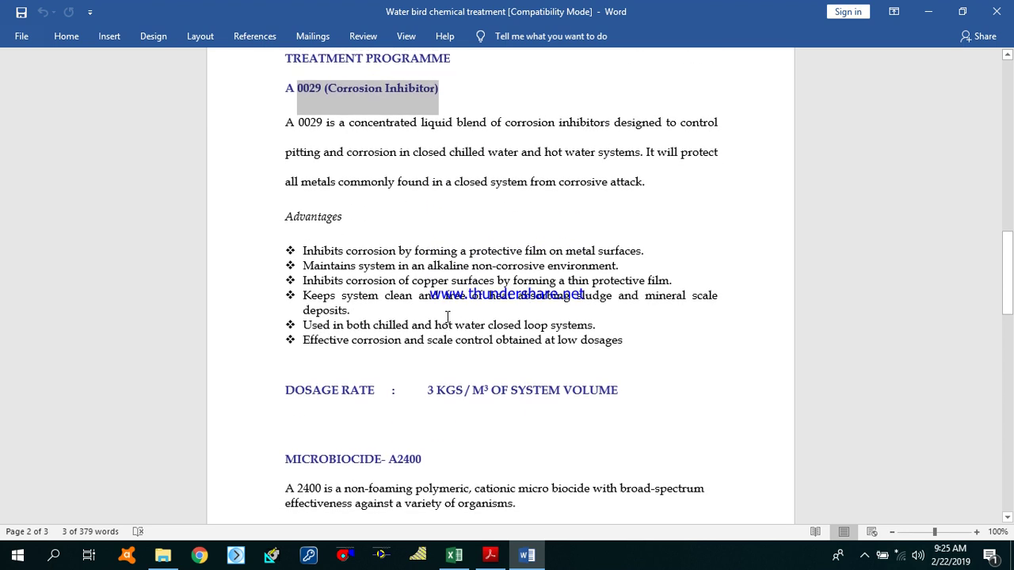
pyautogui.scroll(-1, 444, 323)
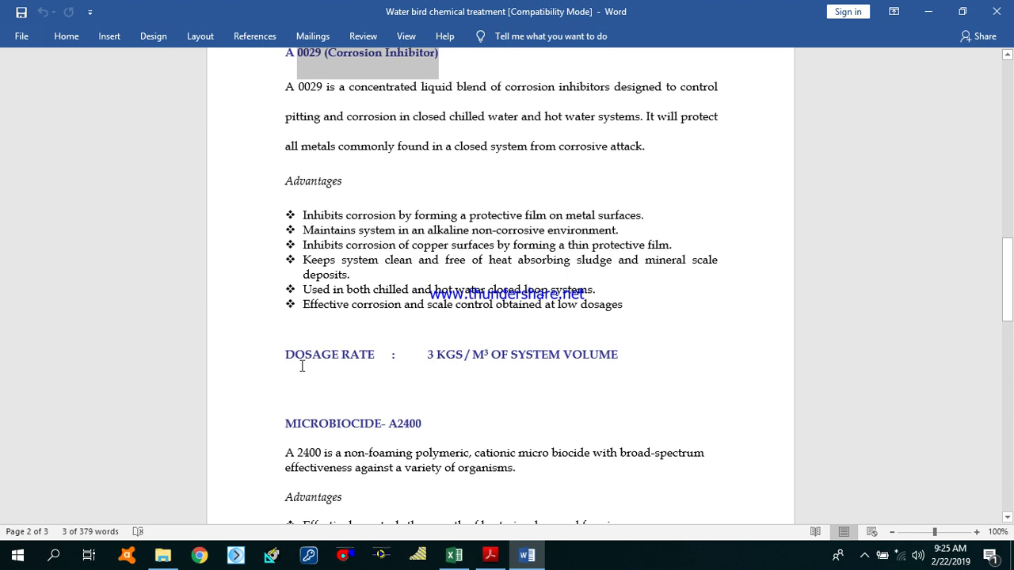
pyautogui.moveTo(285, 355); pyautogui.dragTo(645, 351)
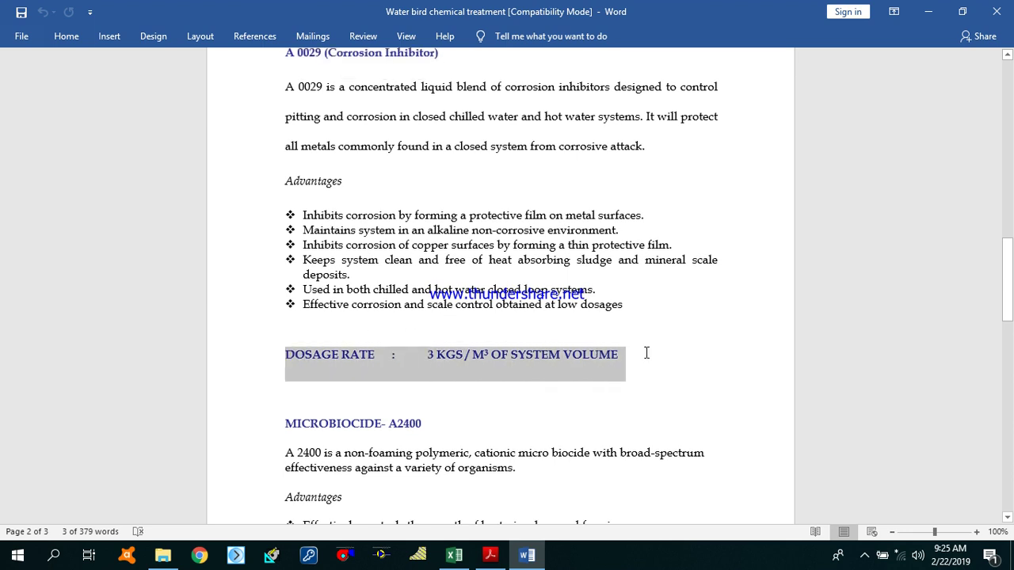
pyautogui.scroll(2, 556, 364)
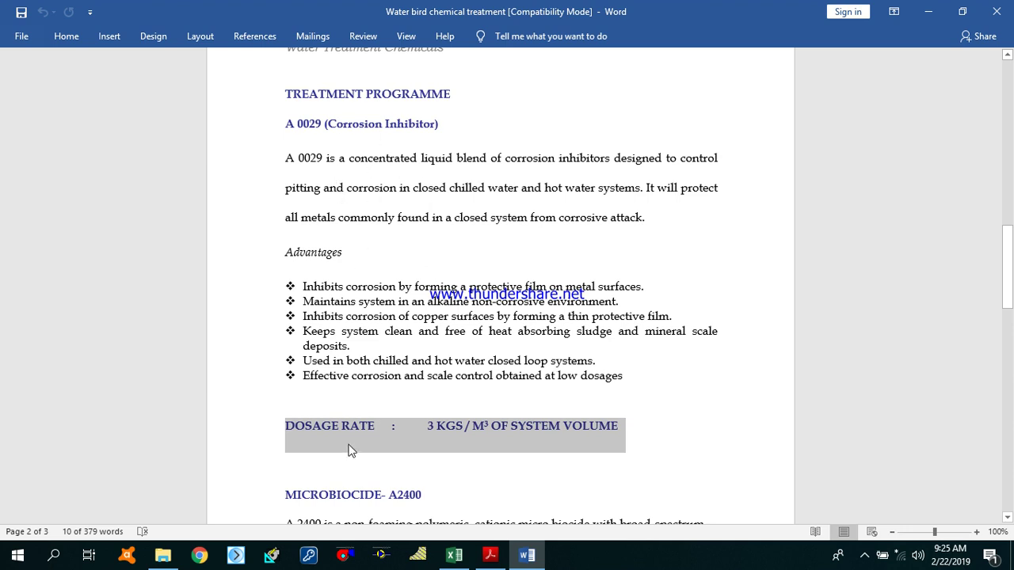
pyautogui.scroll(-1, 349, 427)
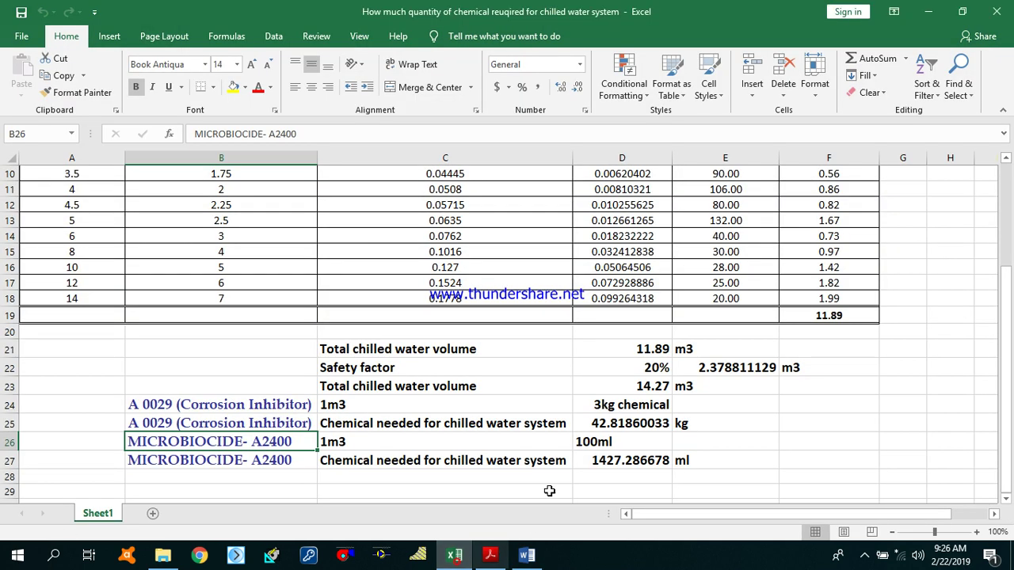
# - Switch to the Excel workbook and review the final total chilled water volume alongside the corrosion inhibitor dosage for 1m3
pyautogui.click(454, 556)
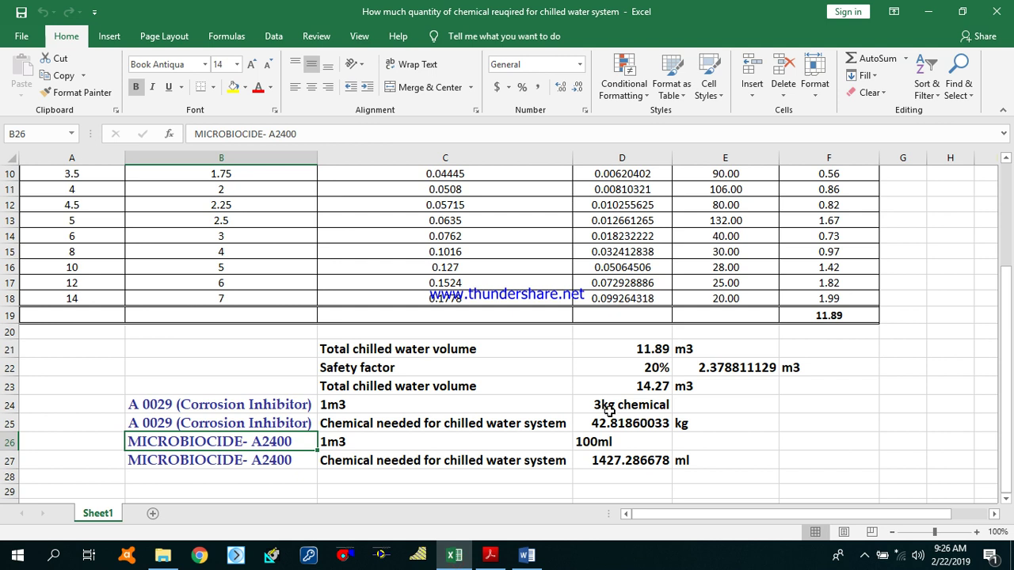
pyautogui.click(651, 386)
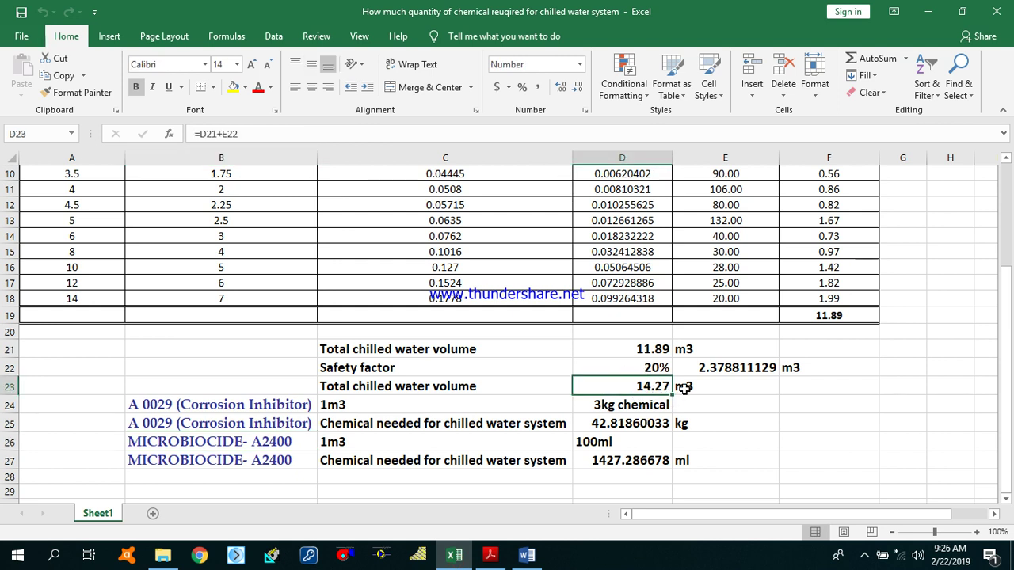
pyautogui.click(371, 404)
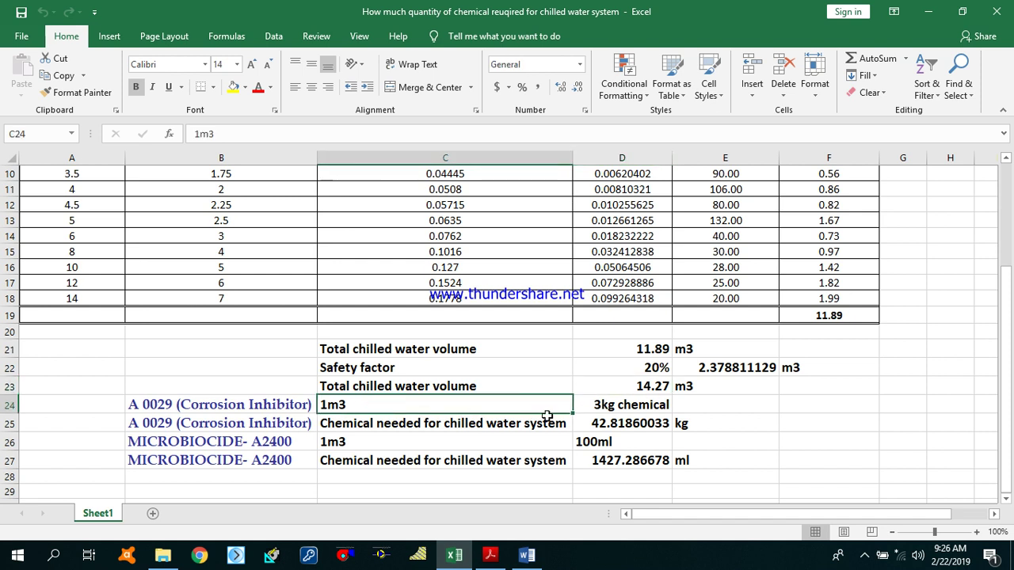
pyautogui.click(598, 406)
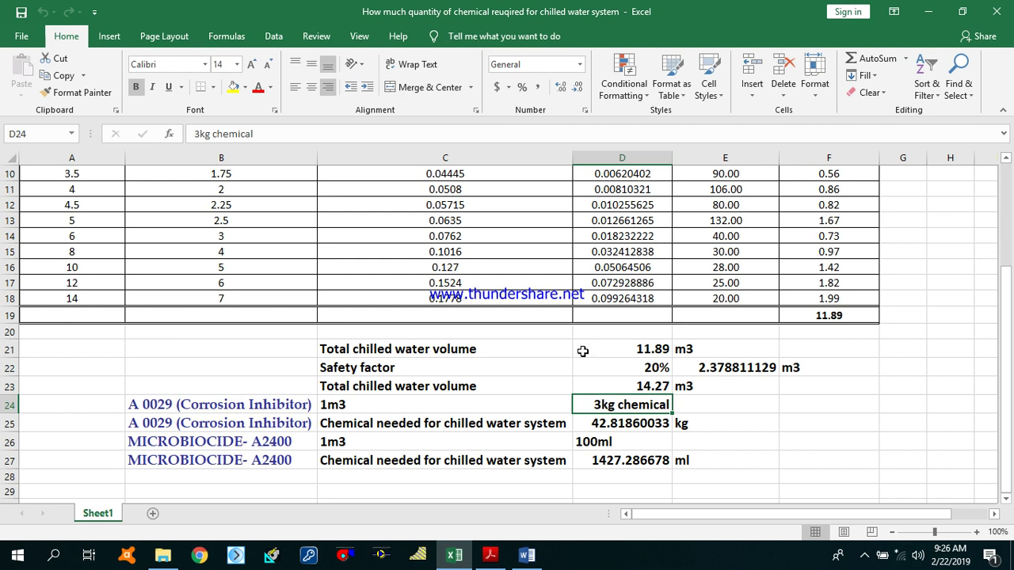
pyautogui.click(458, 402)
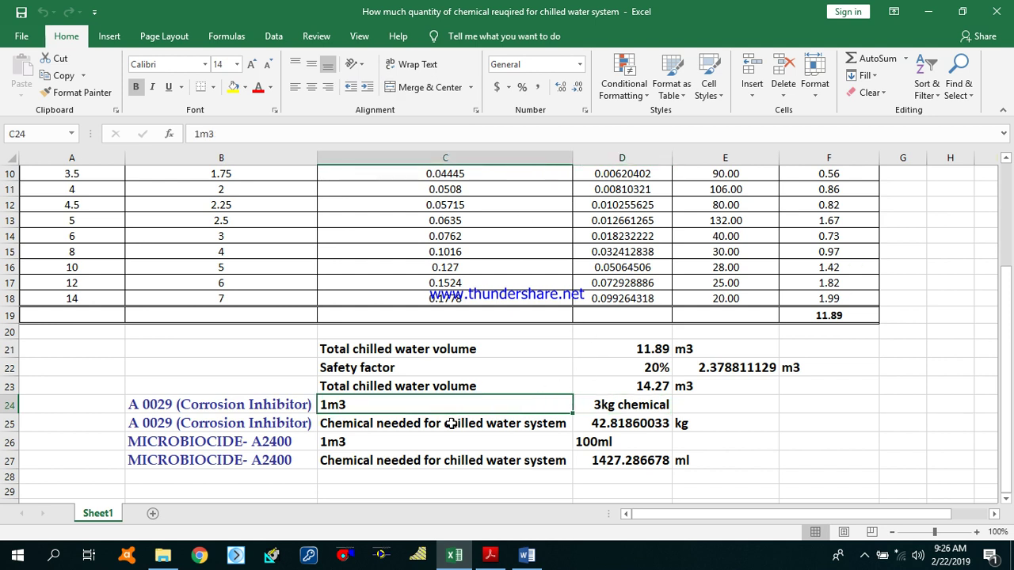
pyautogui.click(454, 420)
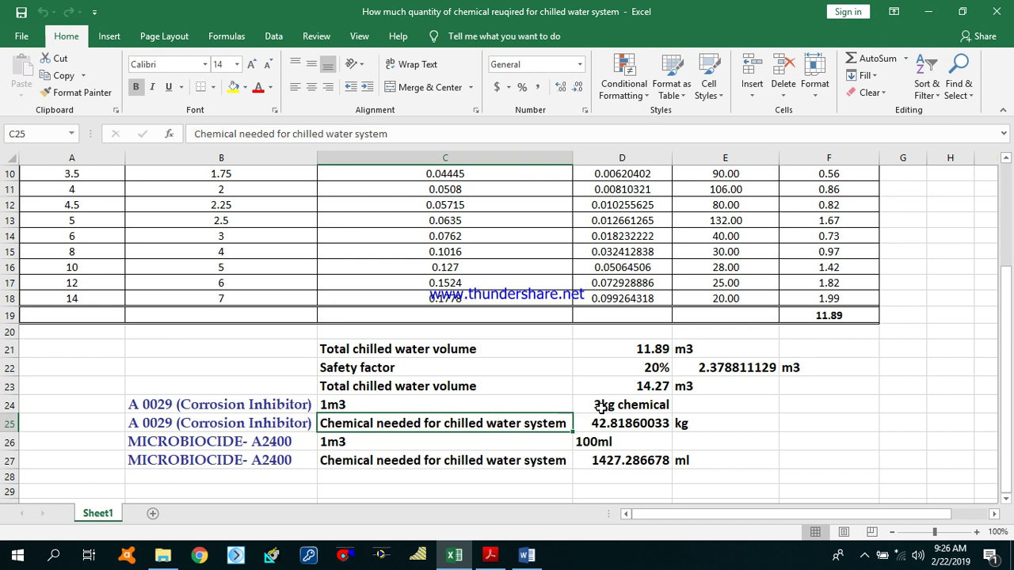
# - Check how the A 0029 quantity needed for the chilled water system is calculated from the total volume and dosage
pyautogui.click(651, 385)
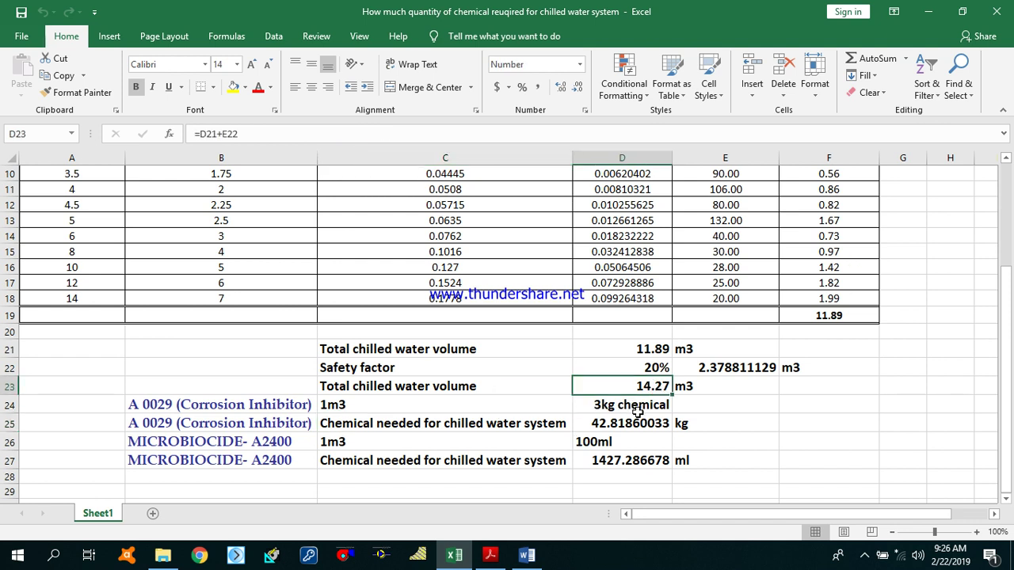
pyautogui.click(607, 406)
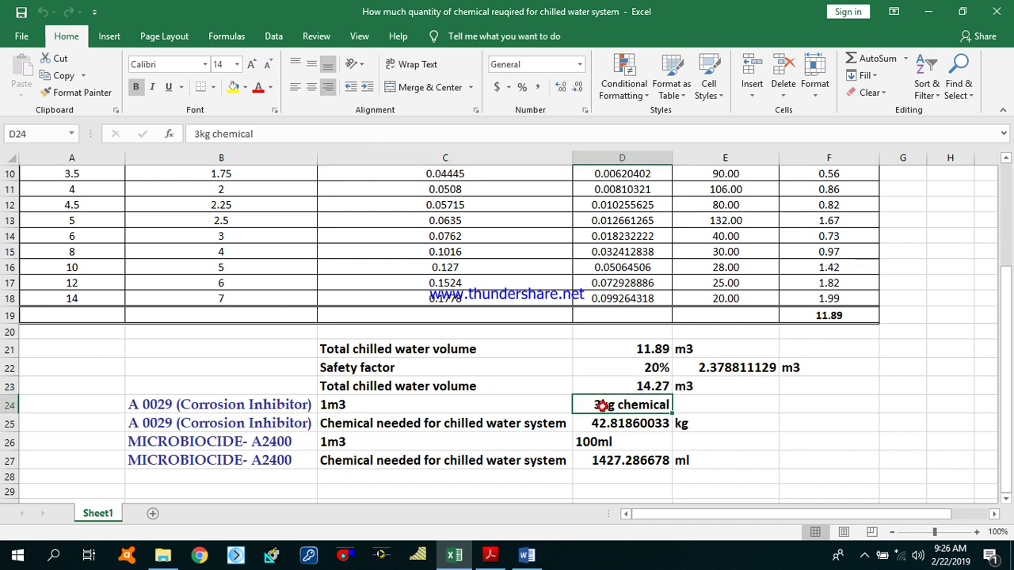
pyautogui.click(656, 387)
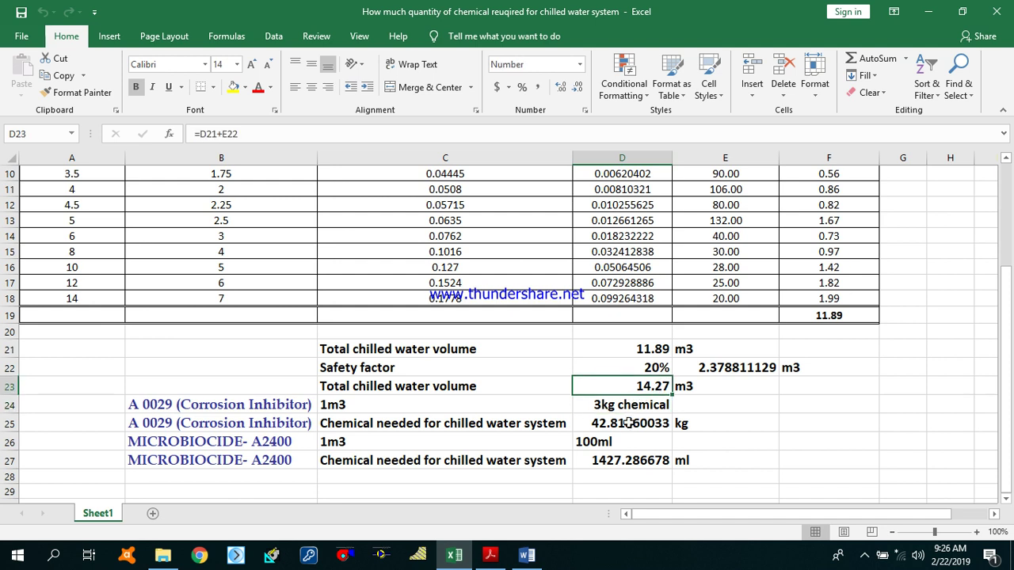
pyautogui.click(529, 424)
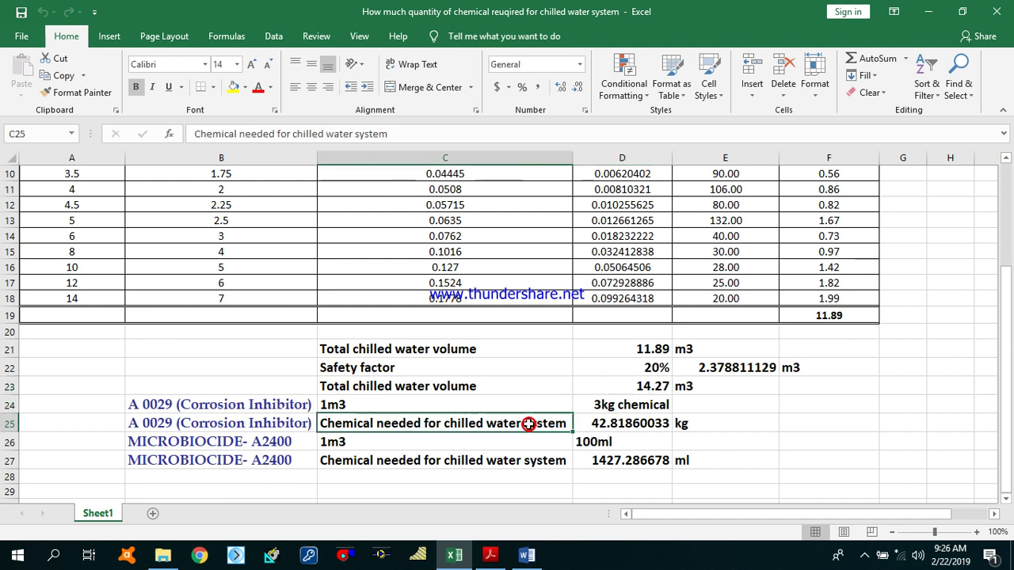
pyautogui.click(604, 426)
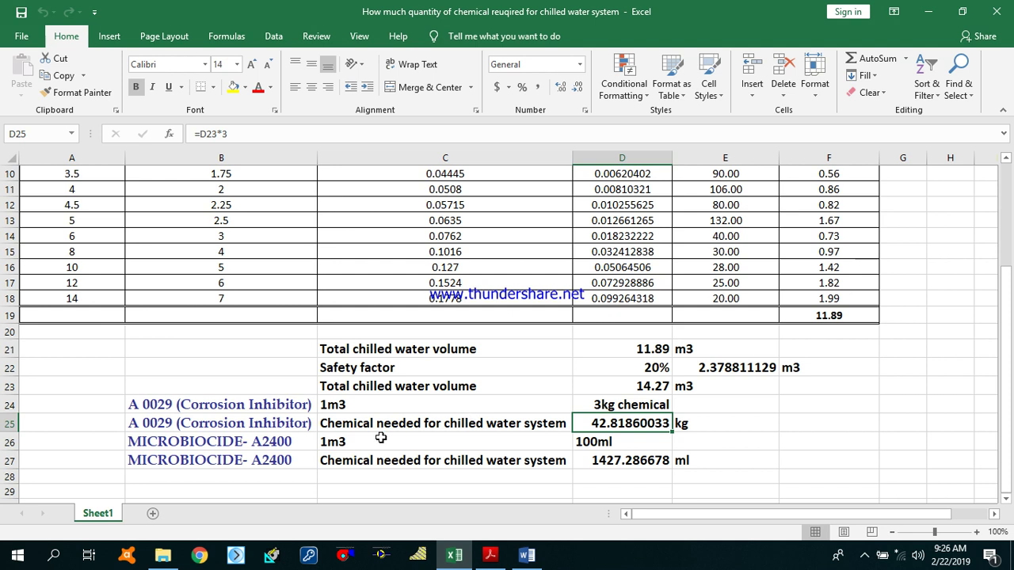
# - Find the MICROBIOCIDE- A2400 section in the Word treatment document and highlight its description and dosage rate
pyautogui.click(262, 444)
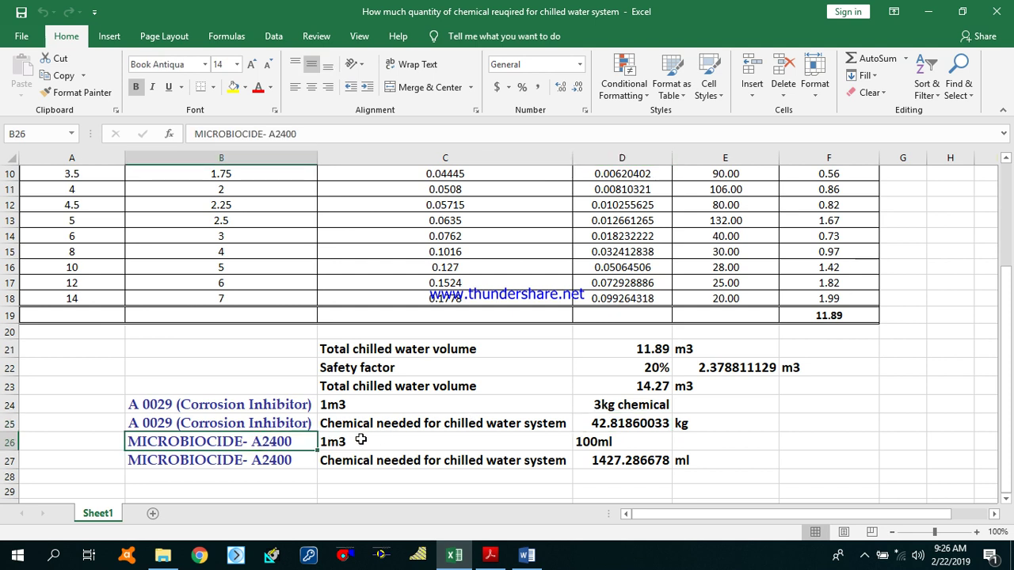
pyautogui.click(360, 443)
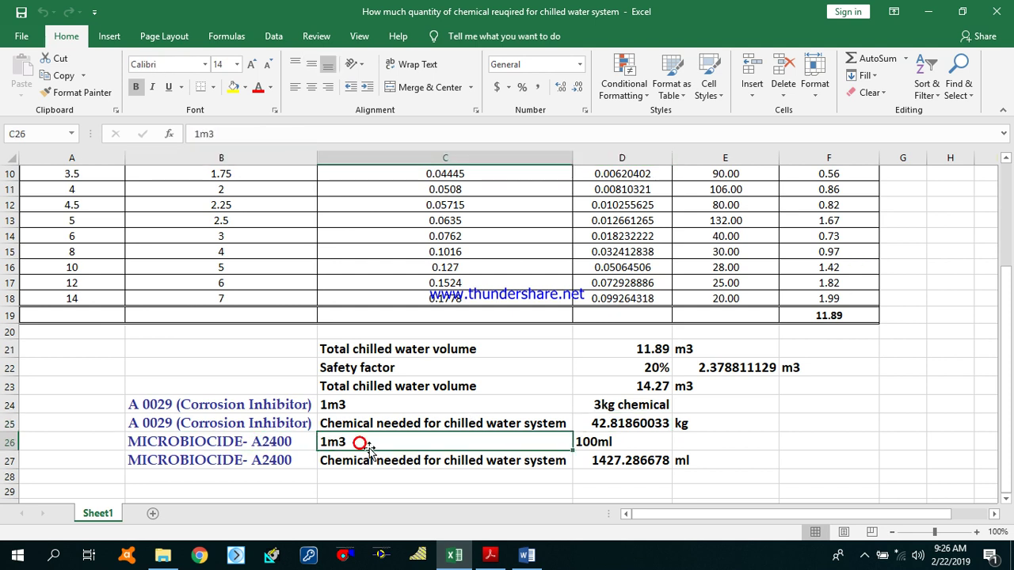
pyautogui.click(525, 555)
pyautogui.scroll(-5, 606, 355)
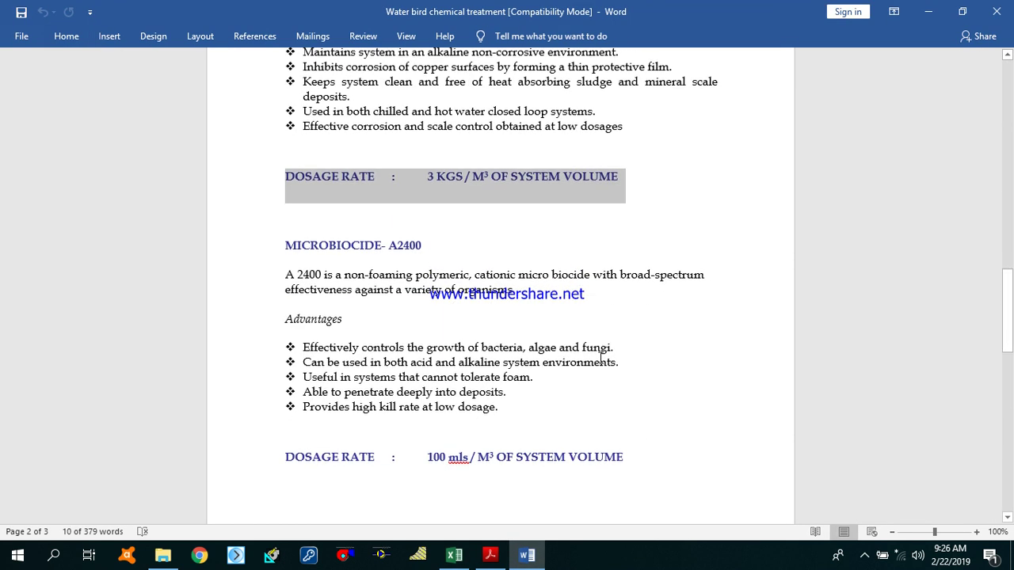
pyautogui.scroll(-1, 602, 358)
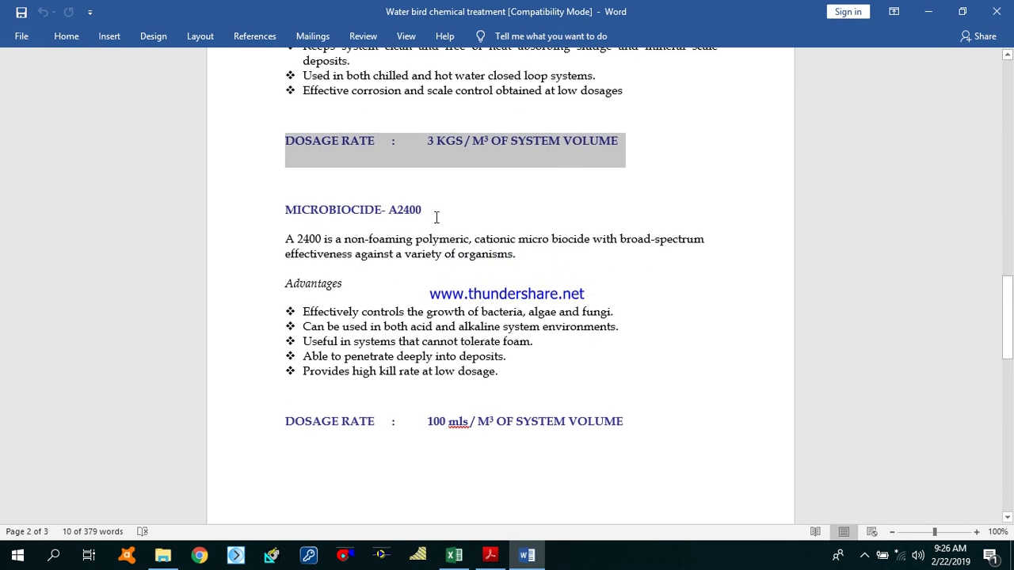
pyautogui.moveTo(473, 256); pyautogui.dragTo(290, 236)
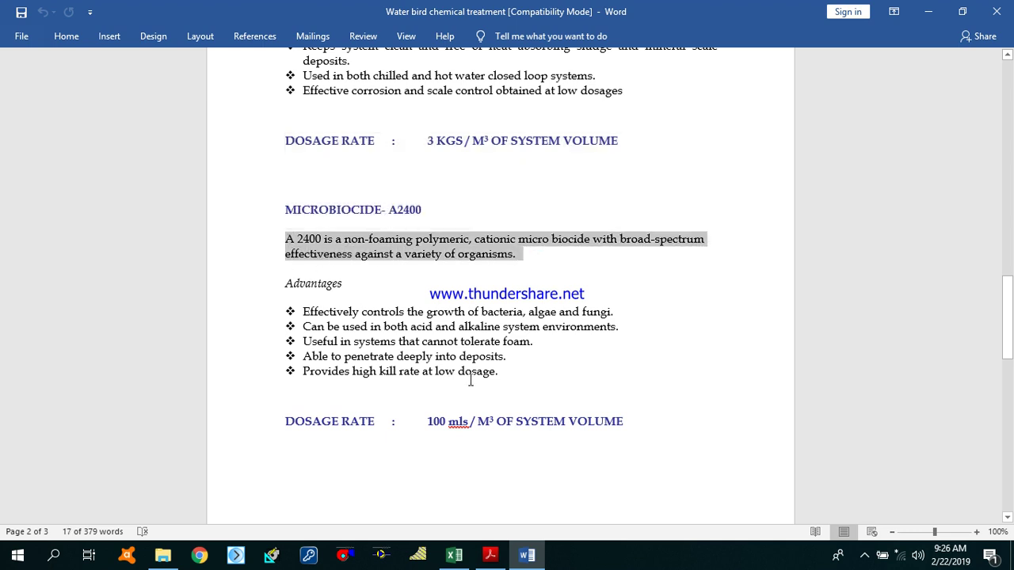
pyautogui.moveTo(279, 424); pyautogui.dragTo(619, 428)
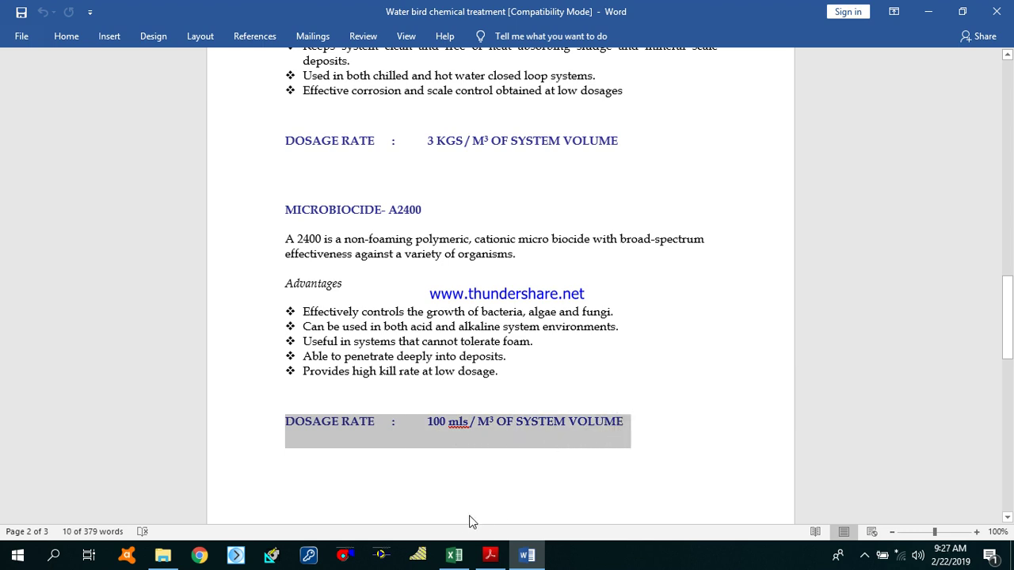
# - Return to the Excel workbook and compare the final total chilled water volume with the microbiocide dosage for 1m3
pyautogui.click(460, 564)
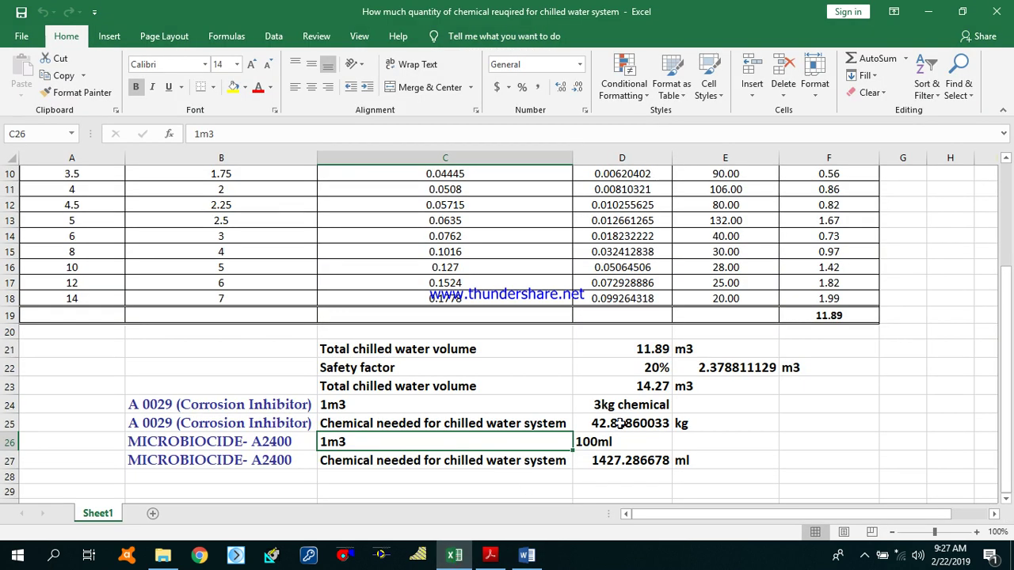
pyautogui.click(647, 388)
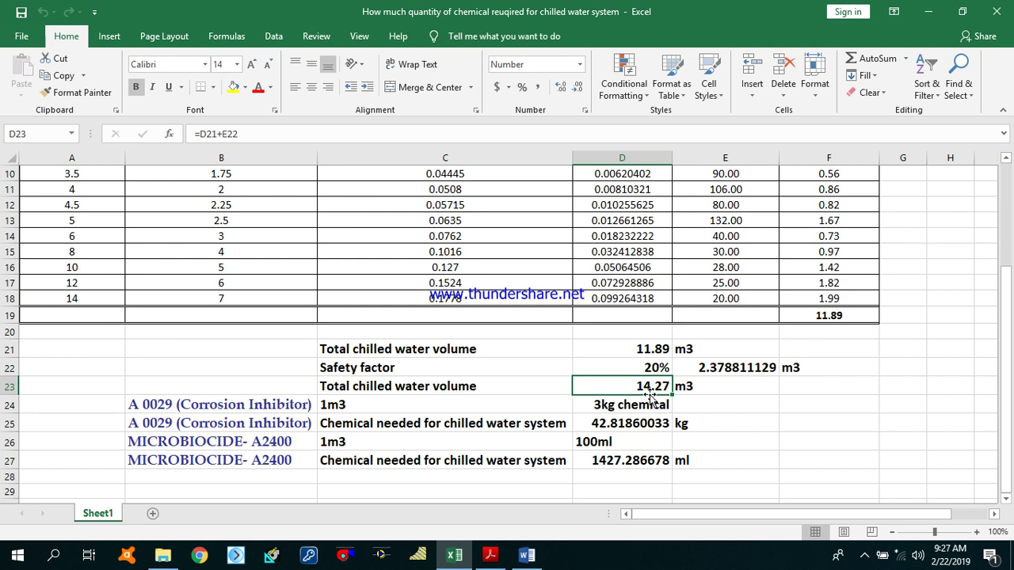
pyautogui.click(586, 444)
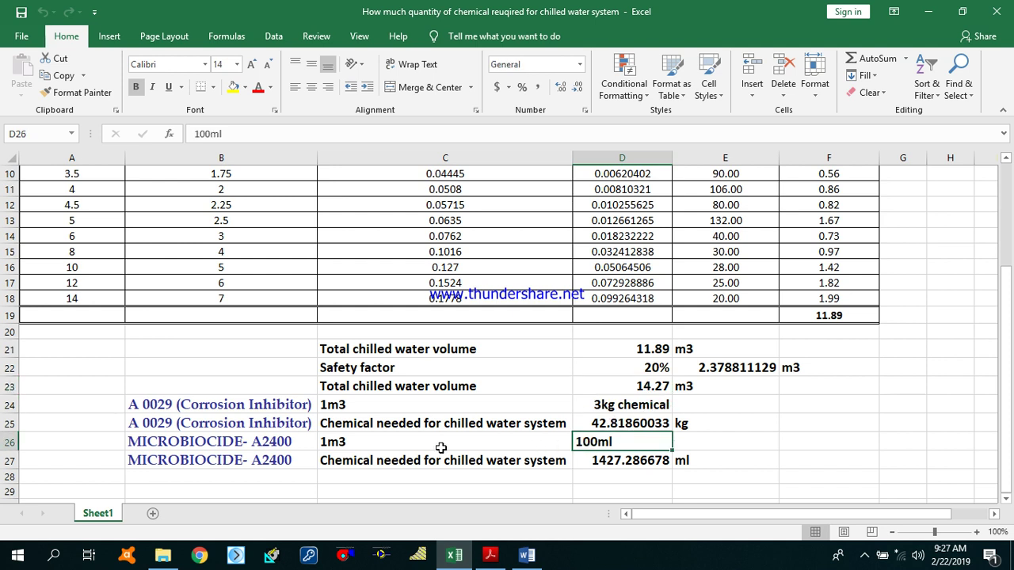
pyautogui.click(415, 444)
pyautogui.click(596, 445)
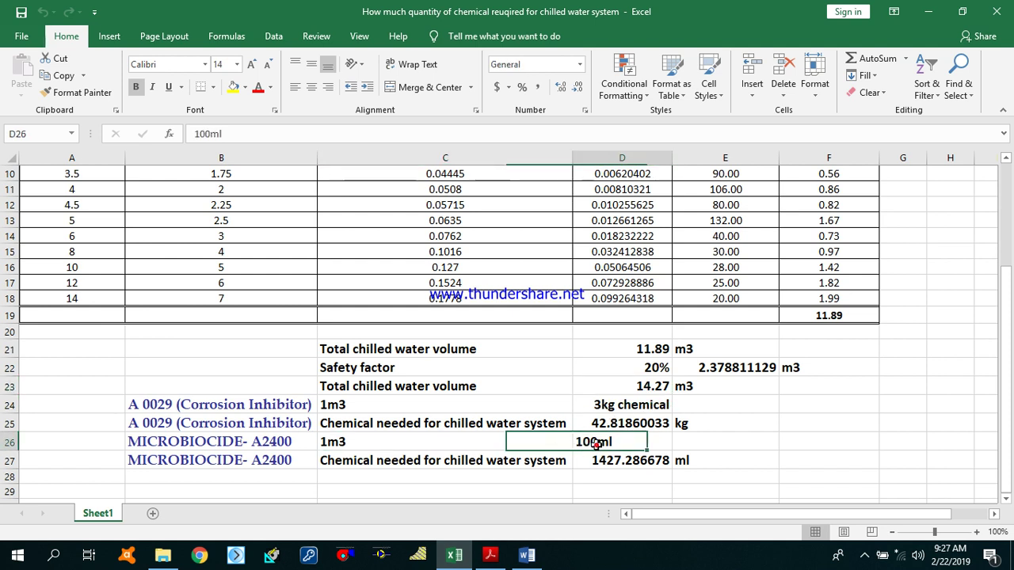
pyautogui.click(650, 387)
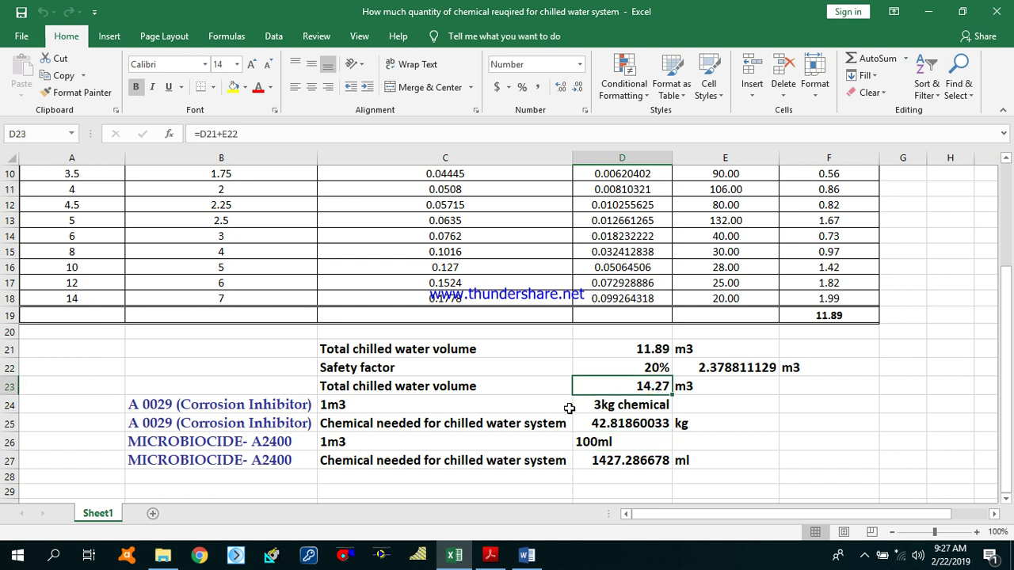
pyautogui.click(590, 446)
# - Inspect the formula for the MICROBIOCIDE- A2400 quantity needed for the chilled water system
pyautogui.click(449, 460)
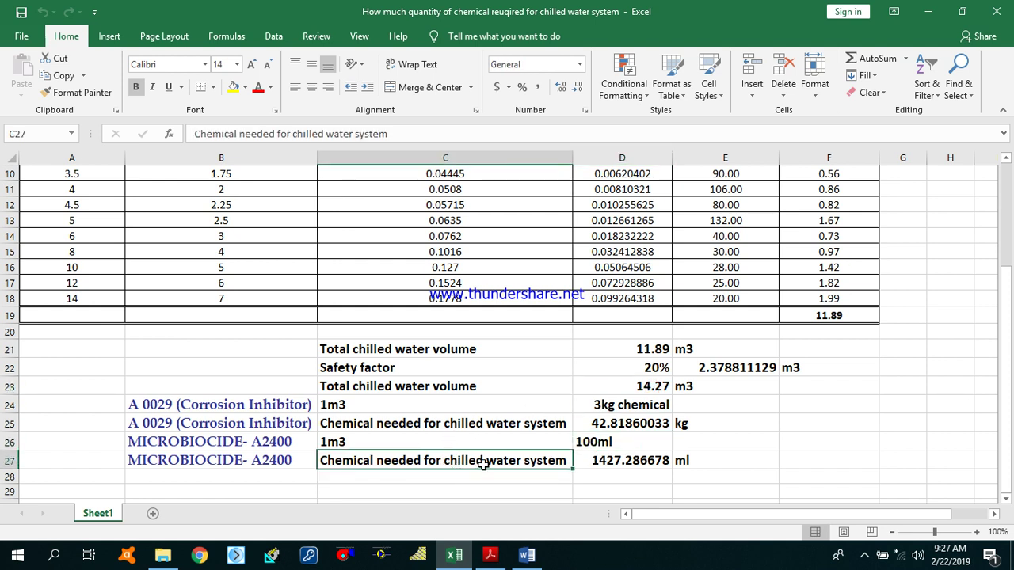
pyautogui.click(594, 462)
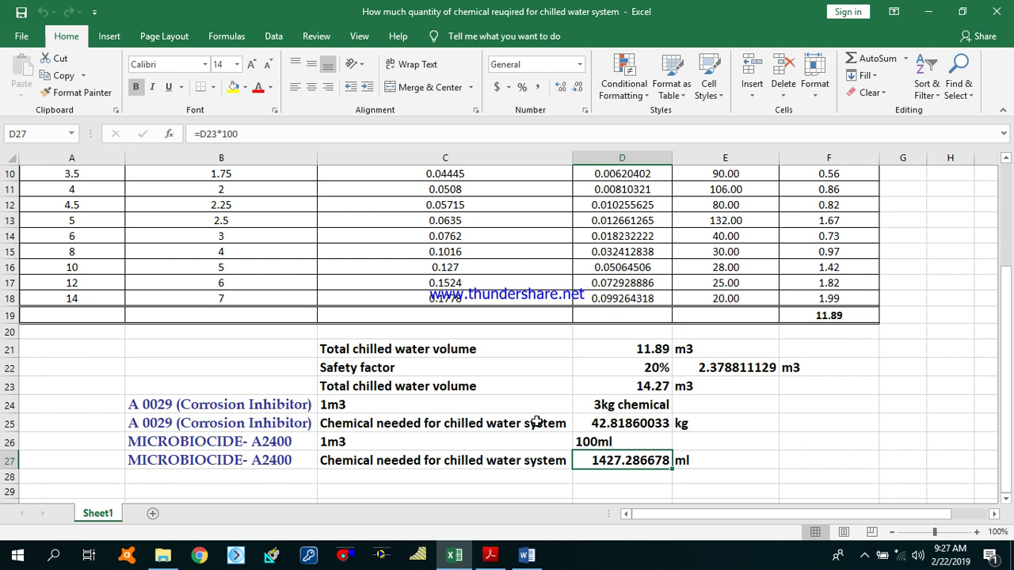
pyautogui.click(236, 463)
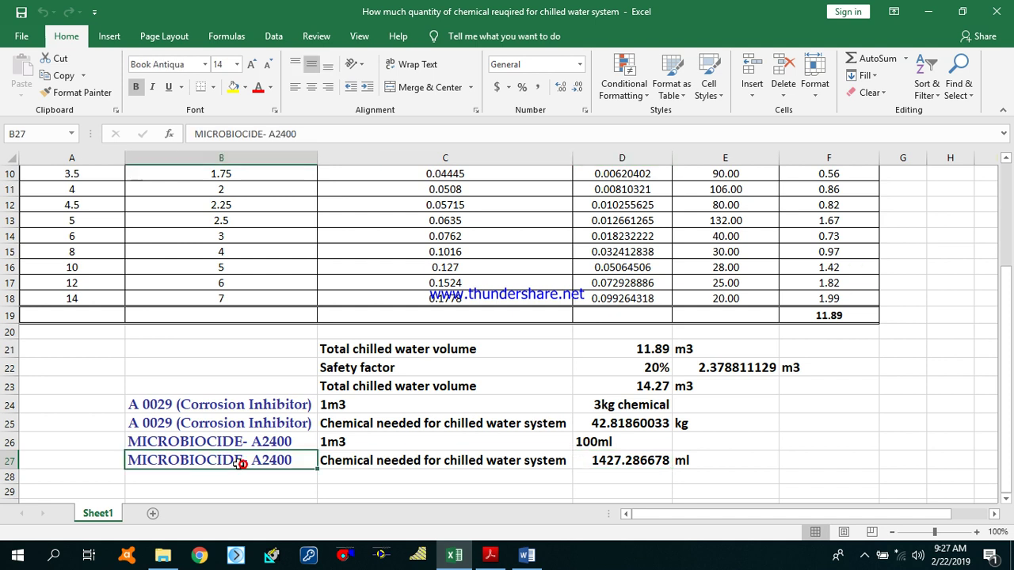
pyautogui.click(385, 463)
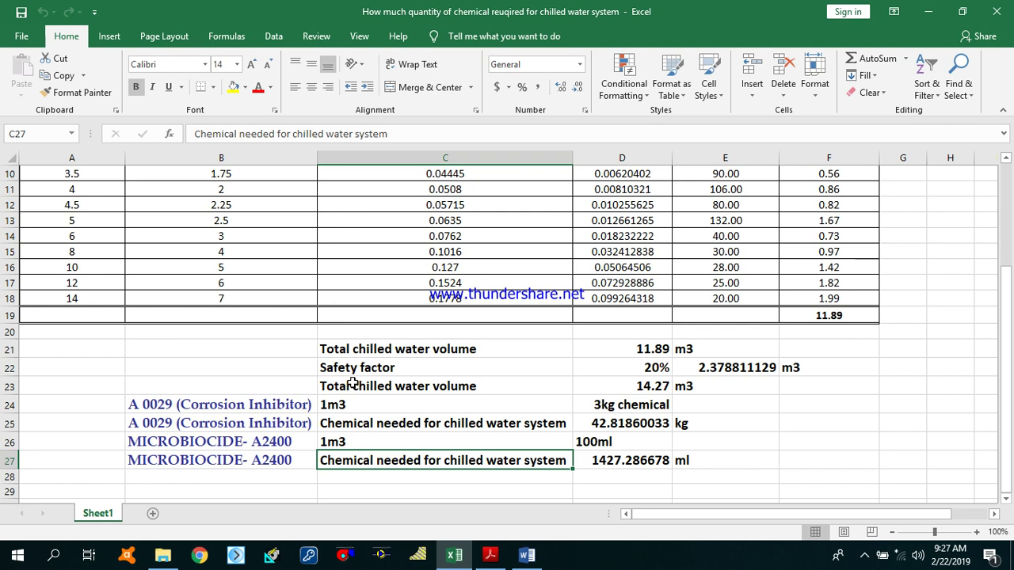
# - Look back over the pipe volume table and the chemical quantity summary beneath it
pyautogui.scroll(3, 414, 359)
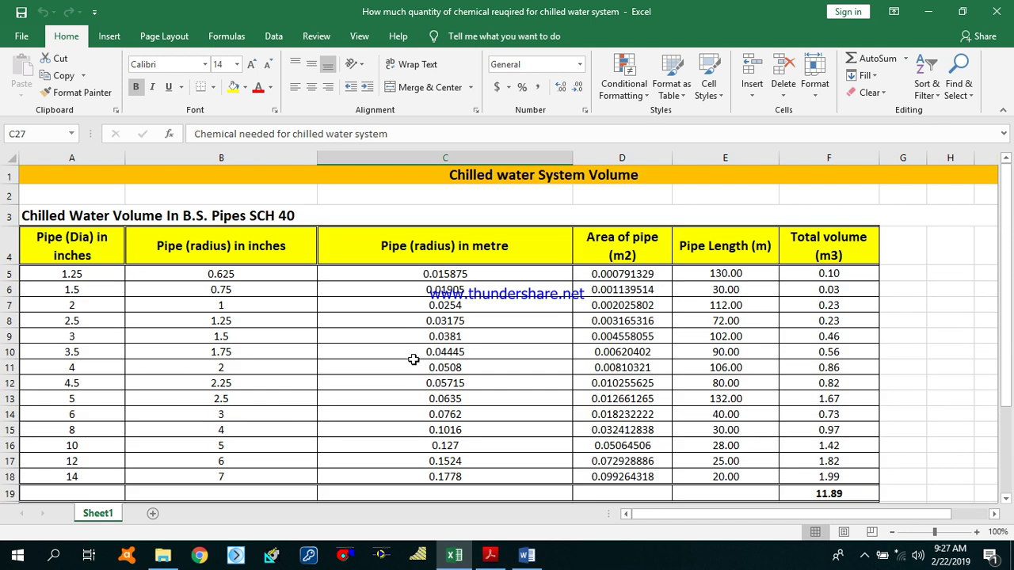
pyautogui.scroll(-3, 413, 359)
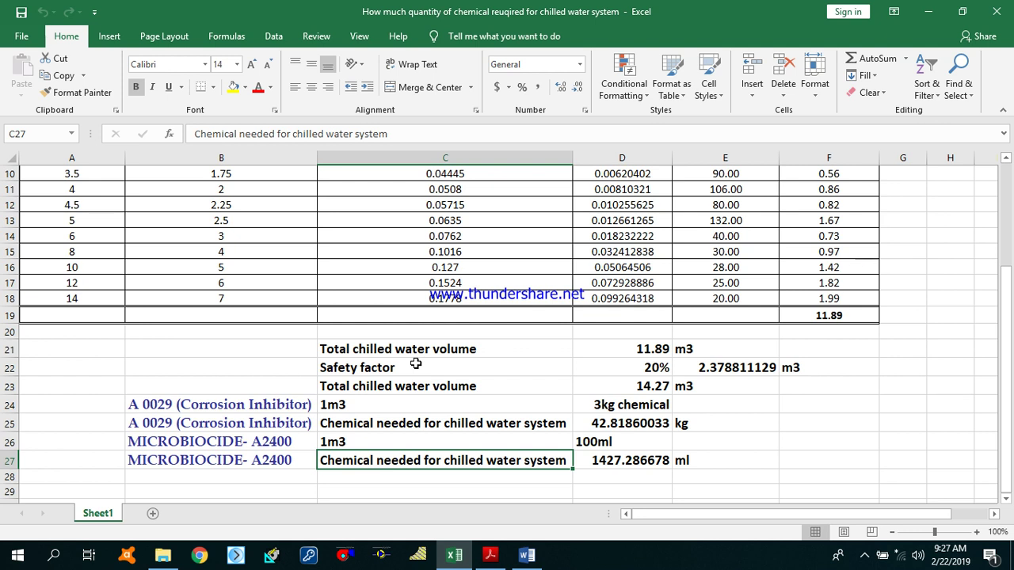
pyautogui.scroll(3, 415, 364)
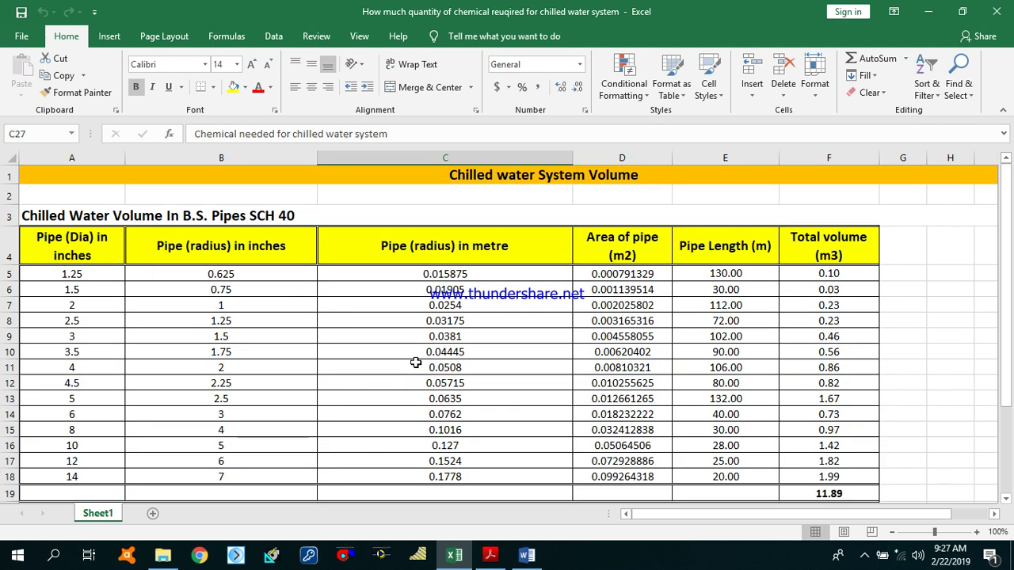